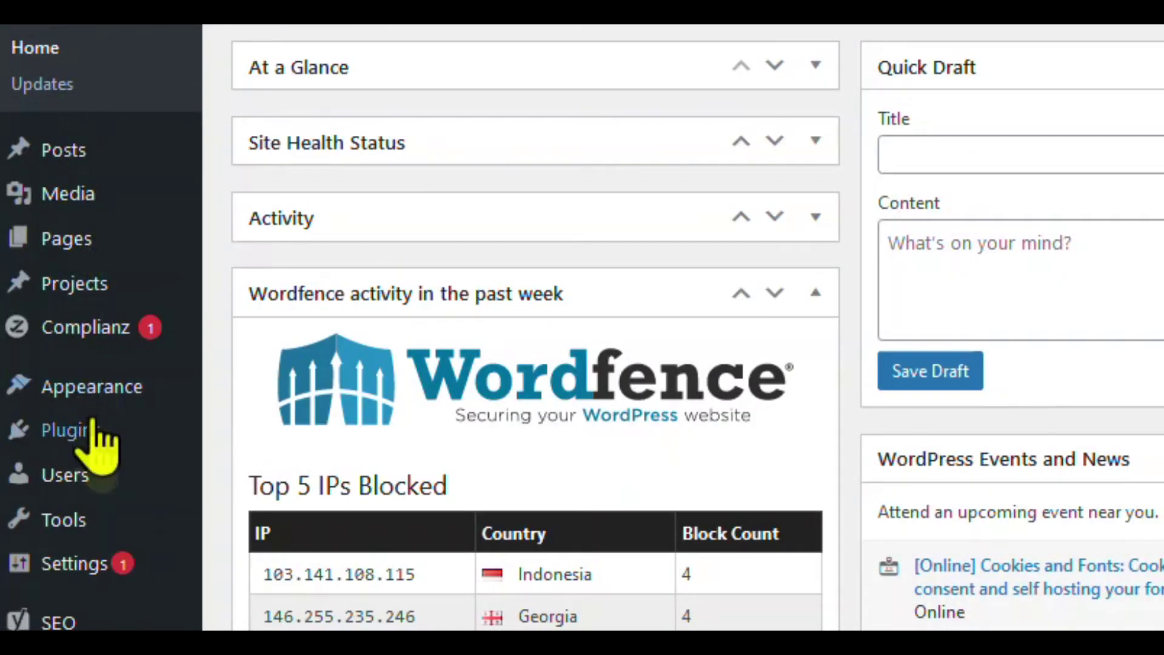
# Upload Divi-Overlays-2.9.6.6.zip as a new plugin, install it and activate it.
pyautogui.moveTo(95, 439)
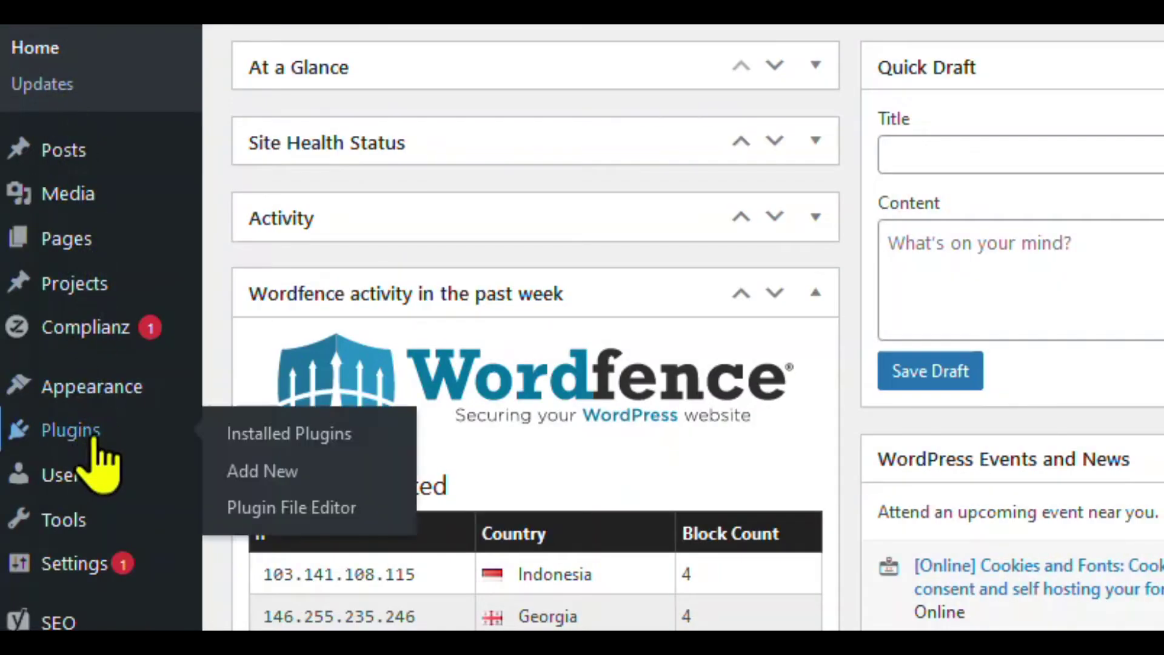
pyautogui.click(261, 472)
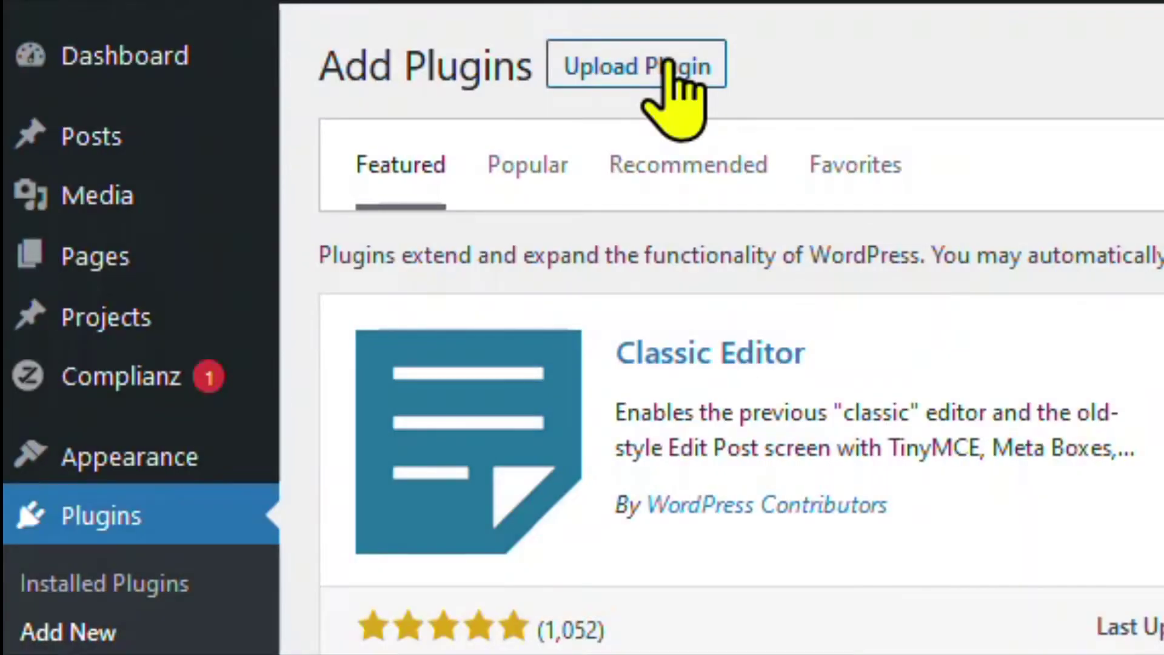
pyautogui.click(669, 65)
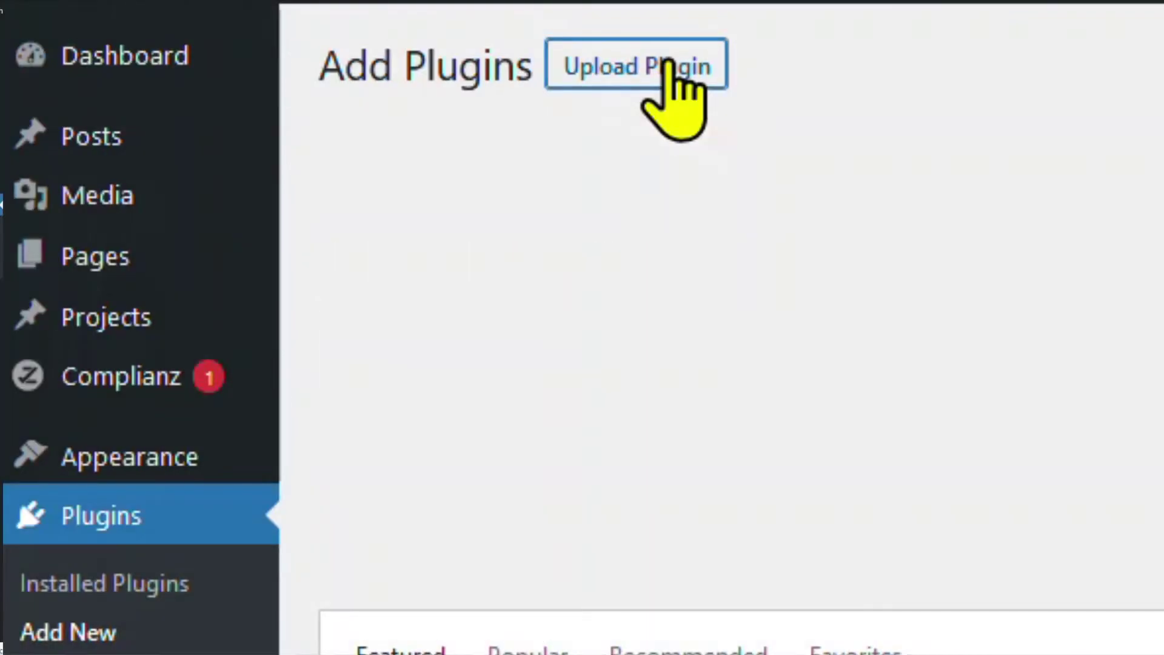
pyautogui.click(541, 157)
pyautogui.click(544, 161)
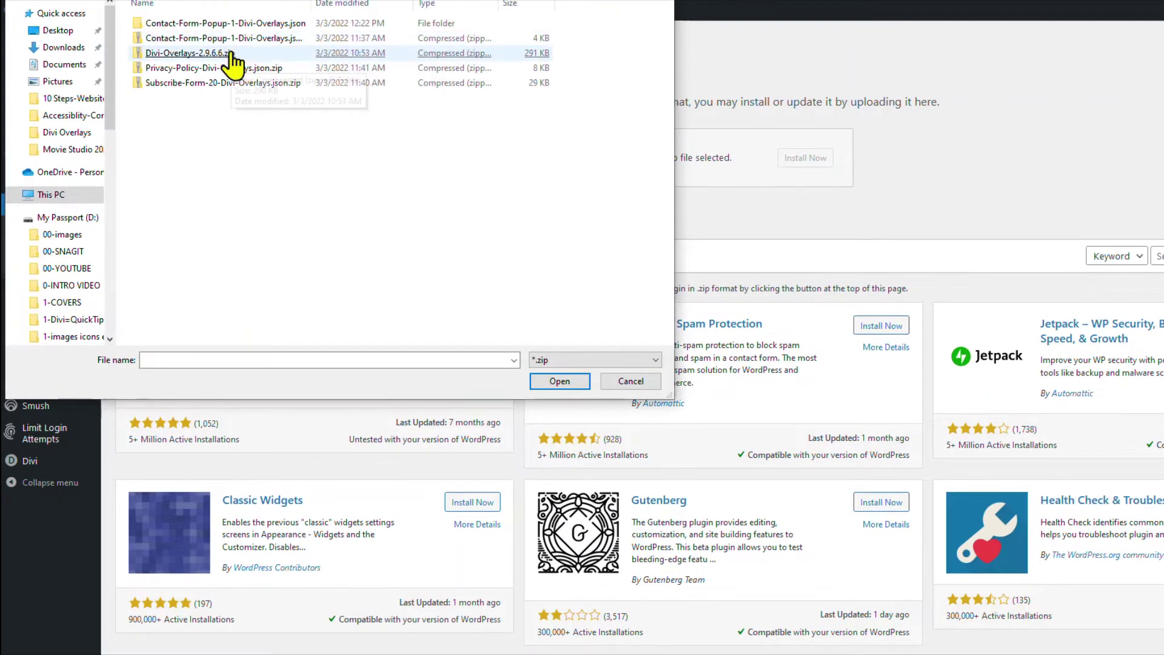
pyautogui.click(232, 53)
pyautogui.doubleClick(233, 53)
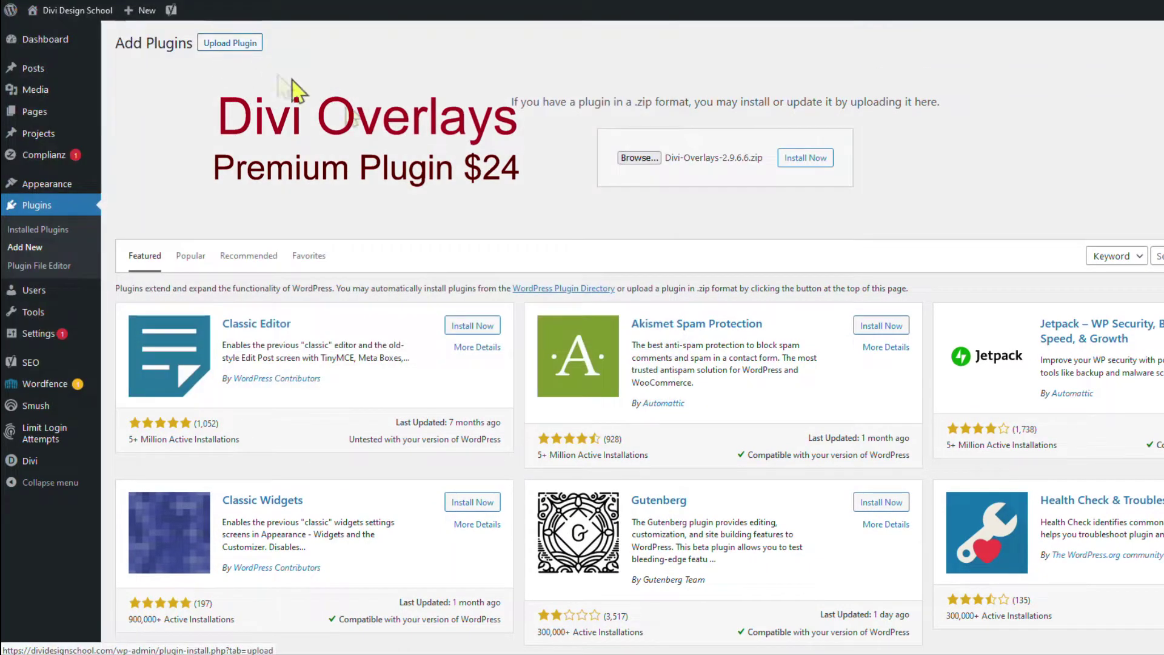
pyautogui.click(805, 159)
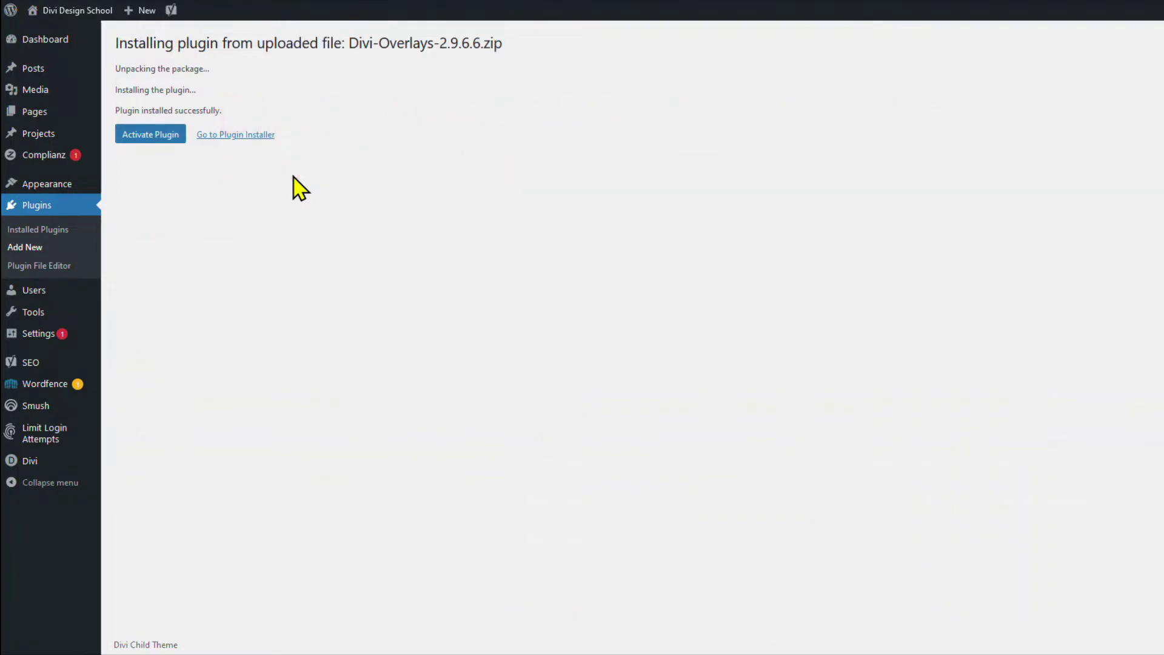
pyautogui.click(148, 134)
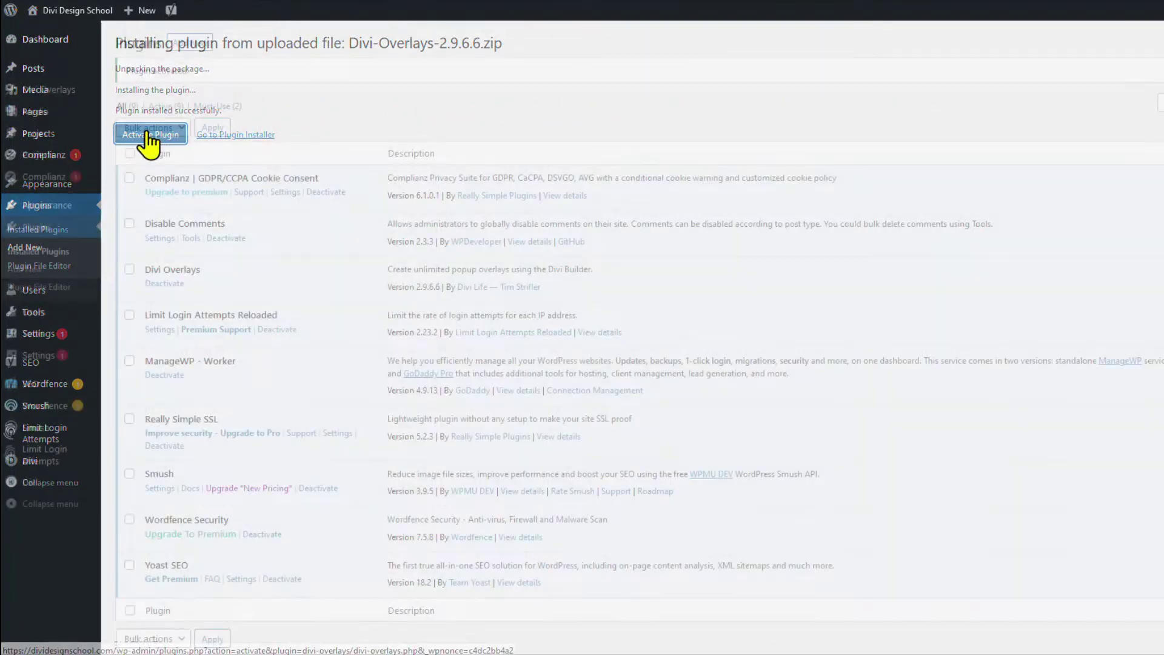
# Start building the 'Template - Contact Form' overlay with the Divi Builder.
pyautogui.moveTo(62, 99)
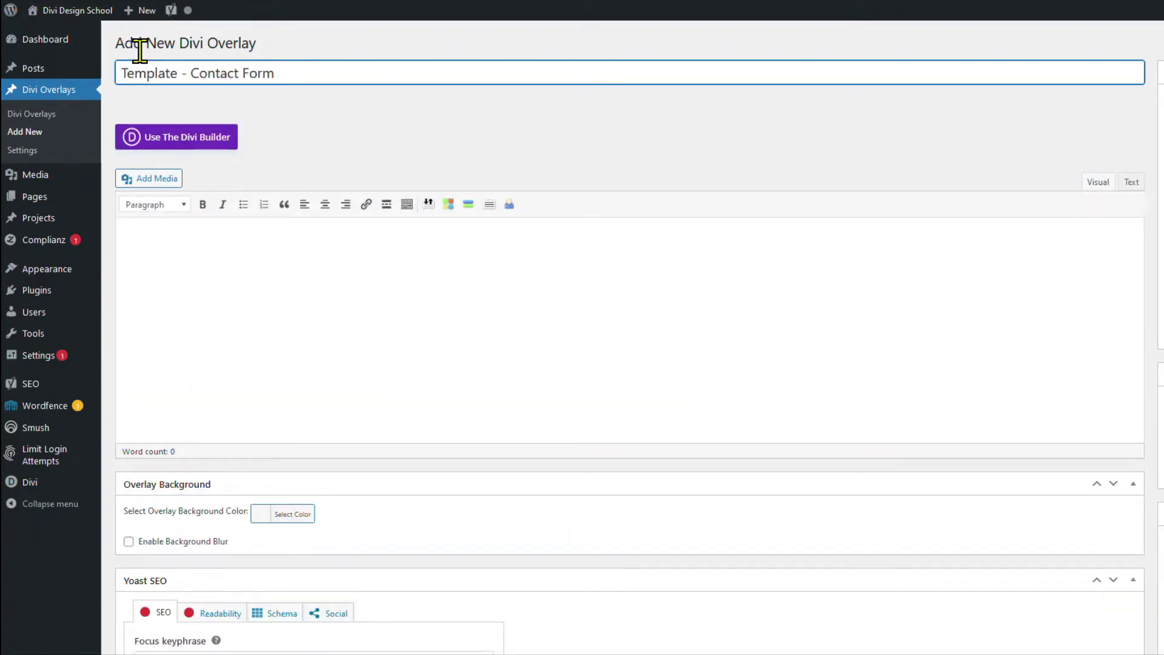
pyautogui.click(168, 141)
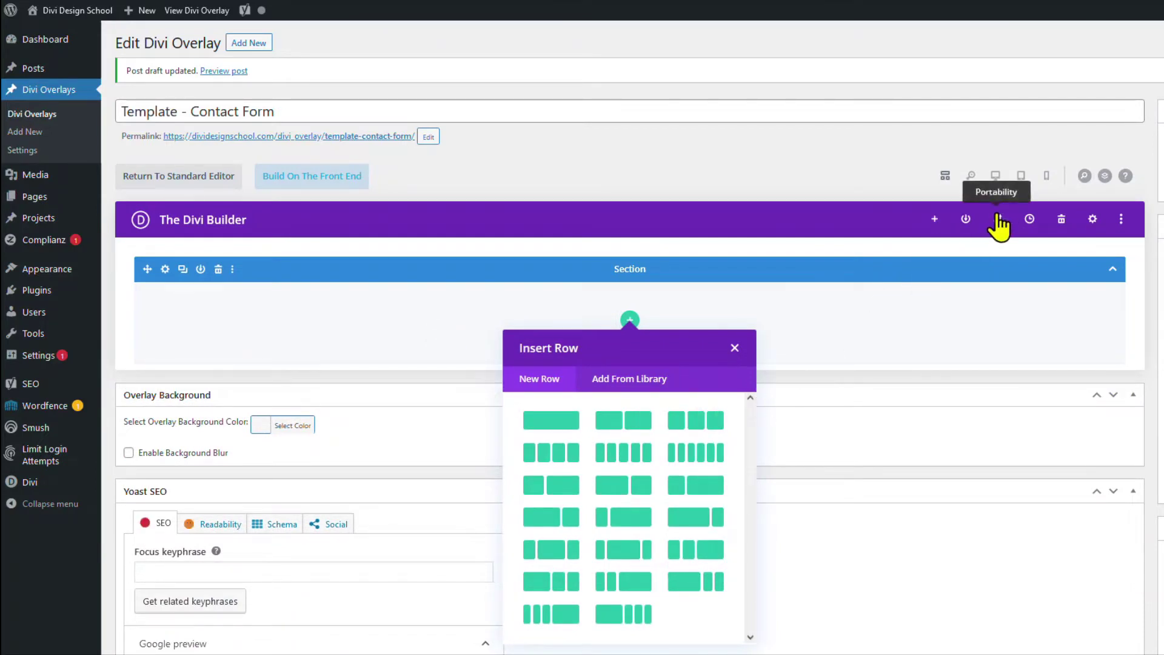
# Import the Contact-Form-Popup-1-Divi-Overlays.json layout through Portability's Import tab.
pyautogui.click(998, 219)
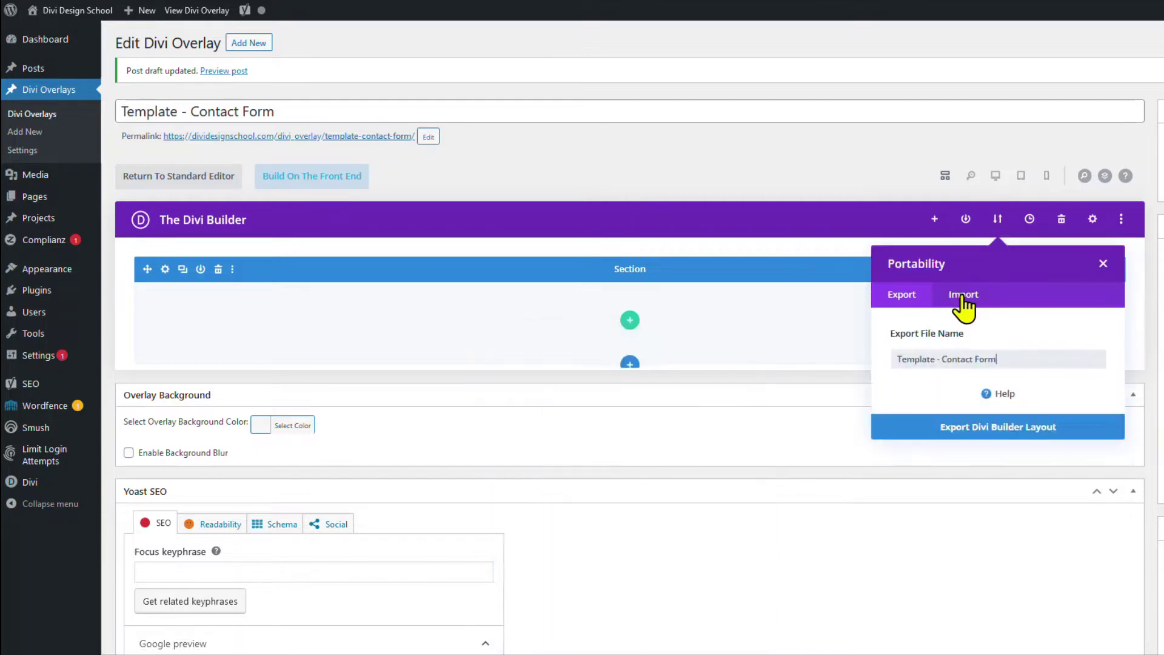
pyautogui.click(963, 295)
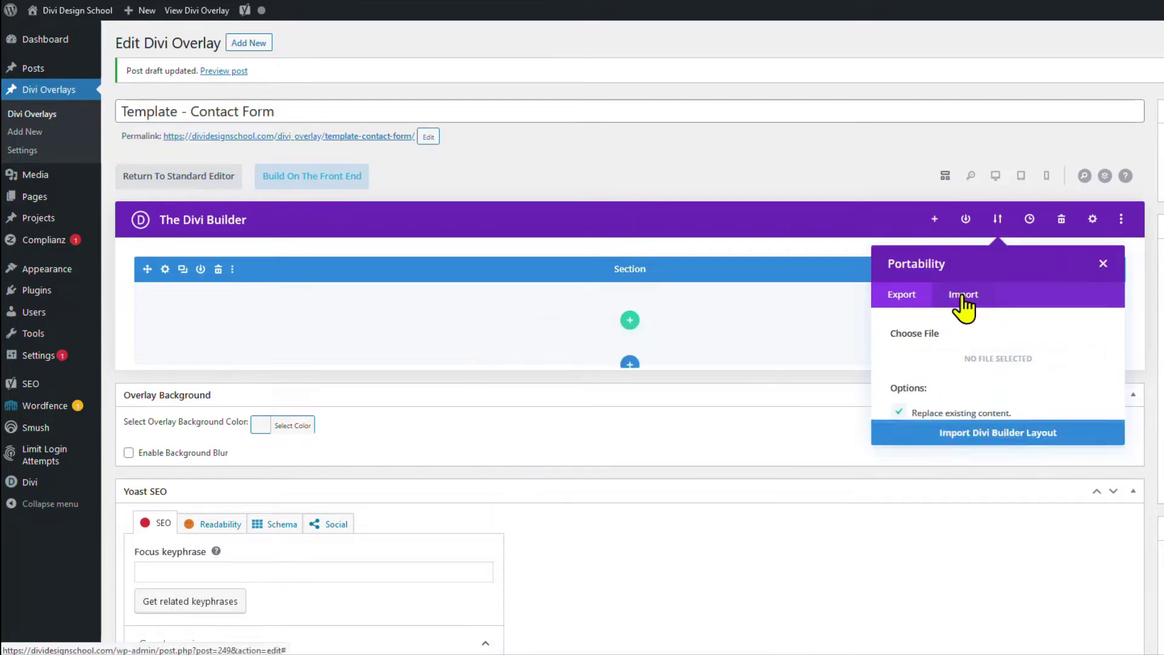
pyautogui.click(965, 358)
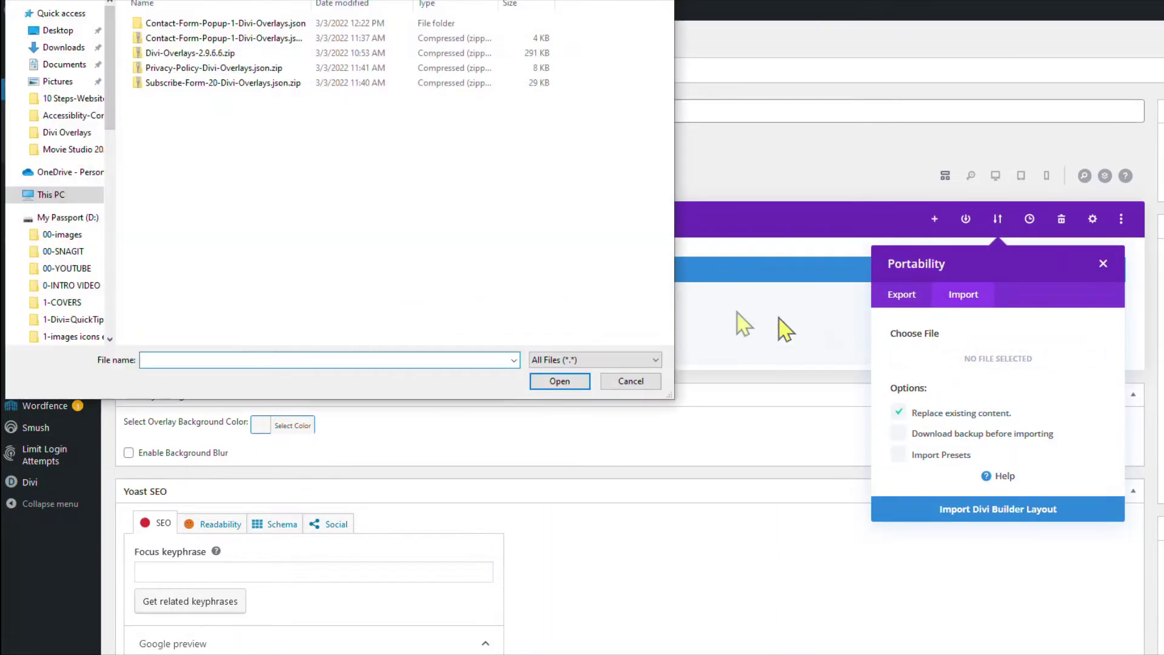
pyautogui.doubleClick(238, 23)
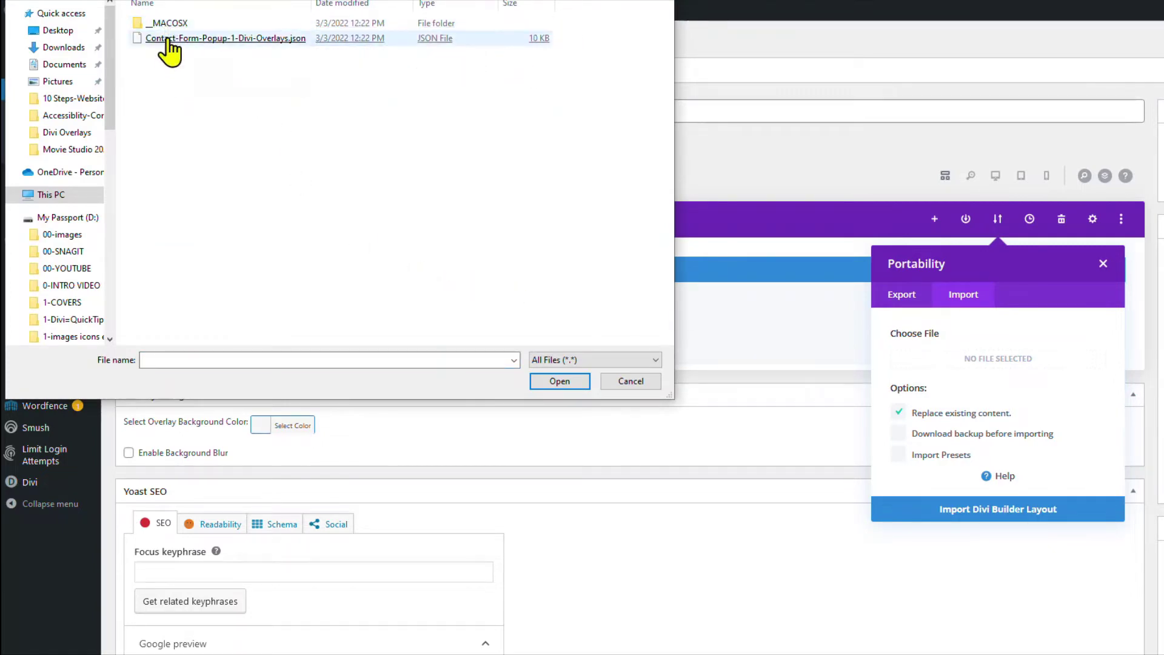
pyautogui.doubleClick(168, 39)
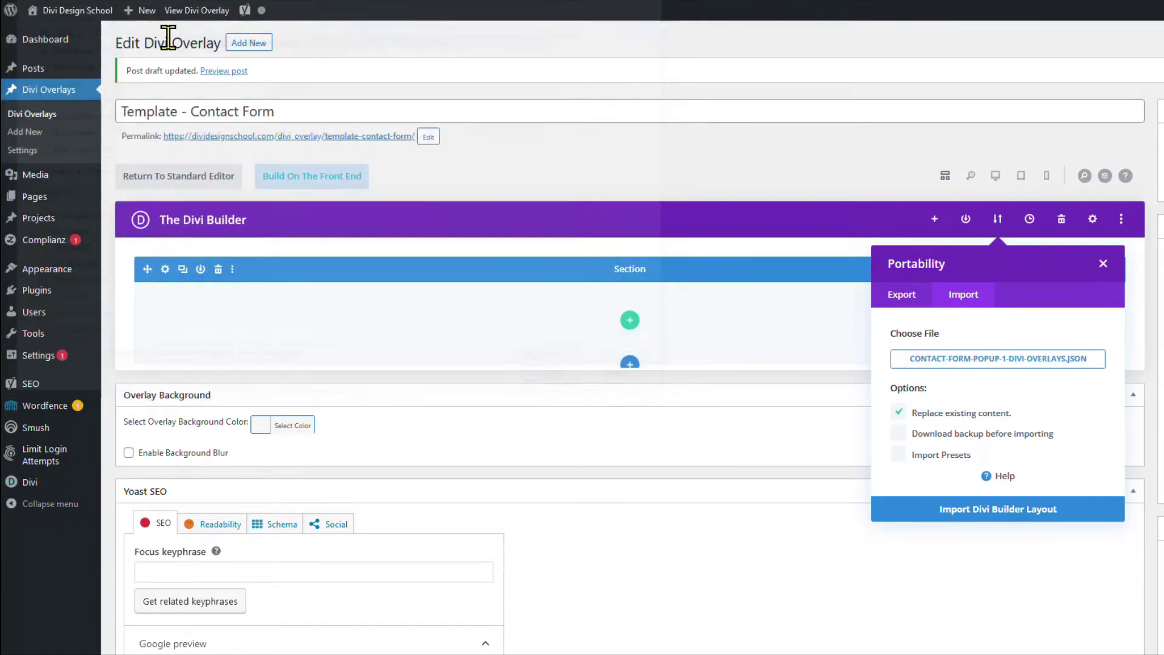
pyautogui.click(973, 515)
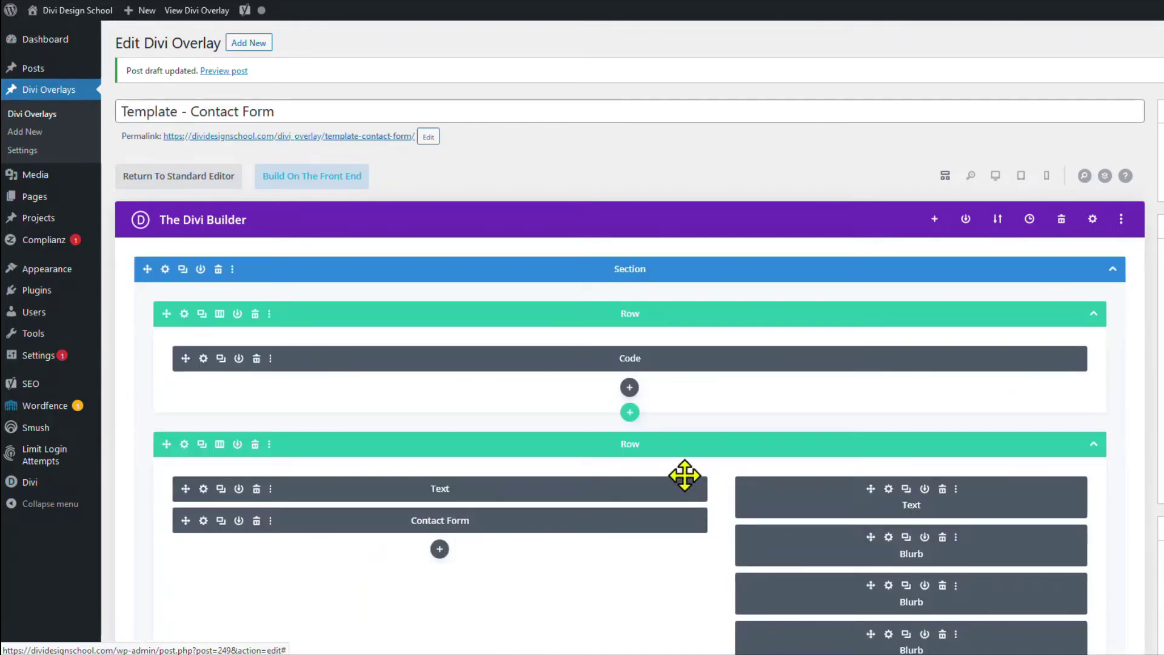
# Delete all three Blurb modules from the right column.
pyautogui.scroll(-4, 681, 475)
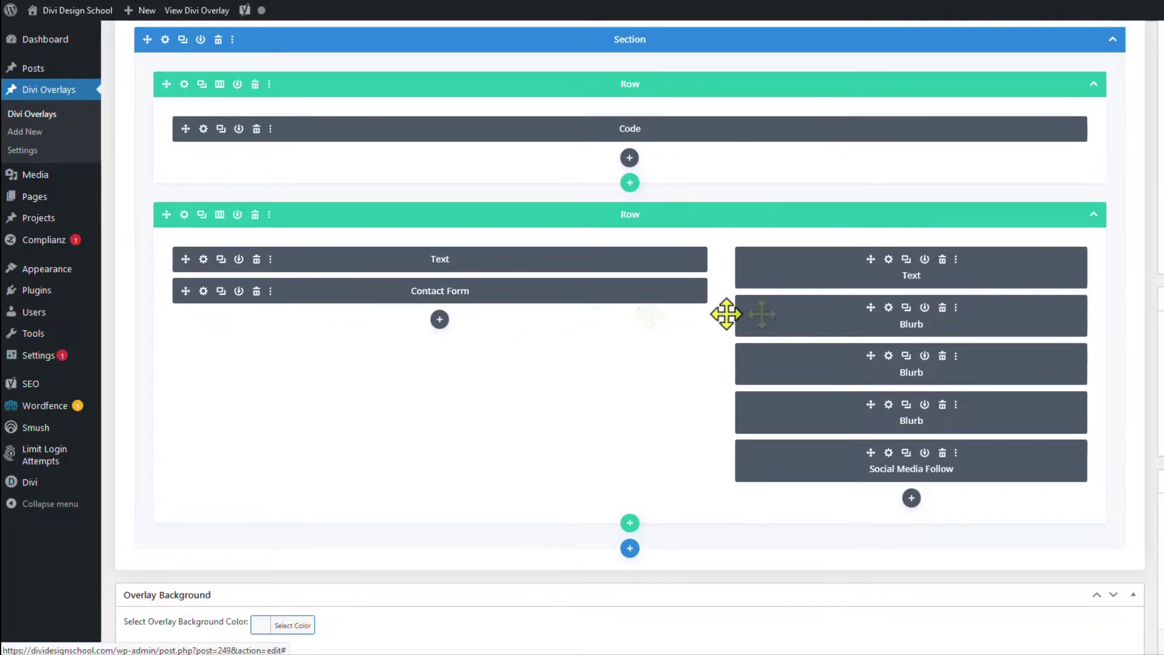
pyautogui.click(888, 308)
pyautogui.scroll(-3, 836, 333)
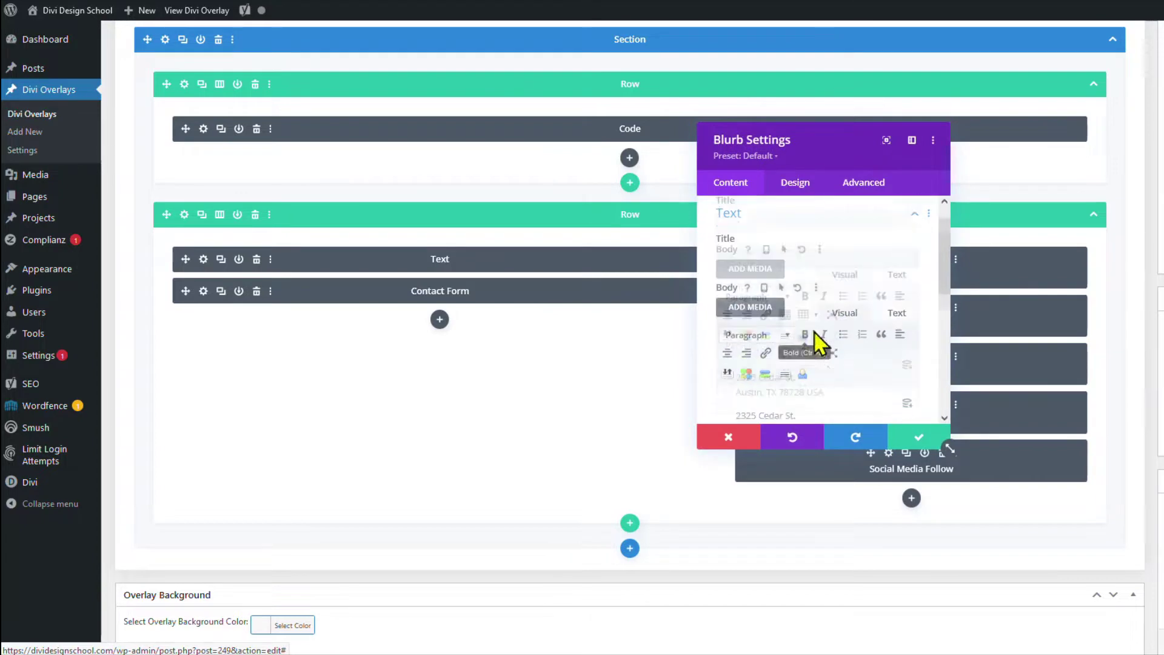
pyautogui.click(730, 439)
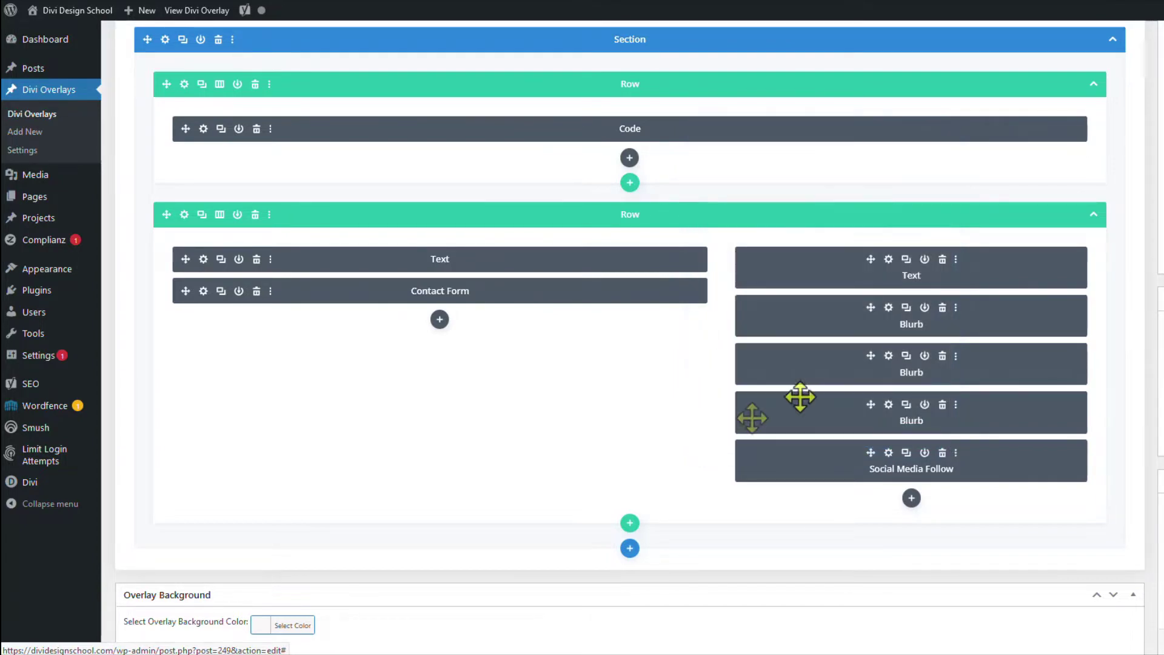
pyautogui.click(942, 308)
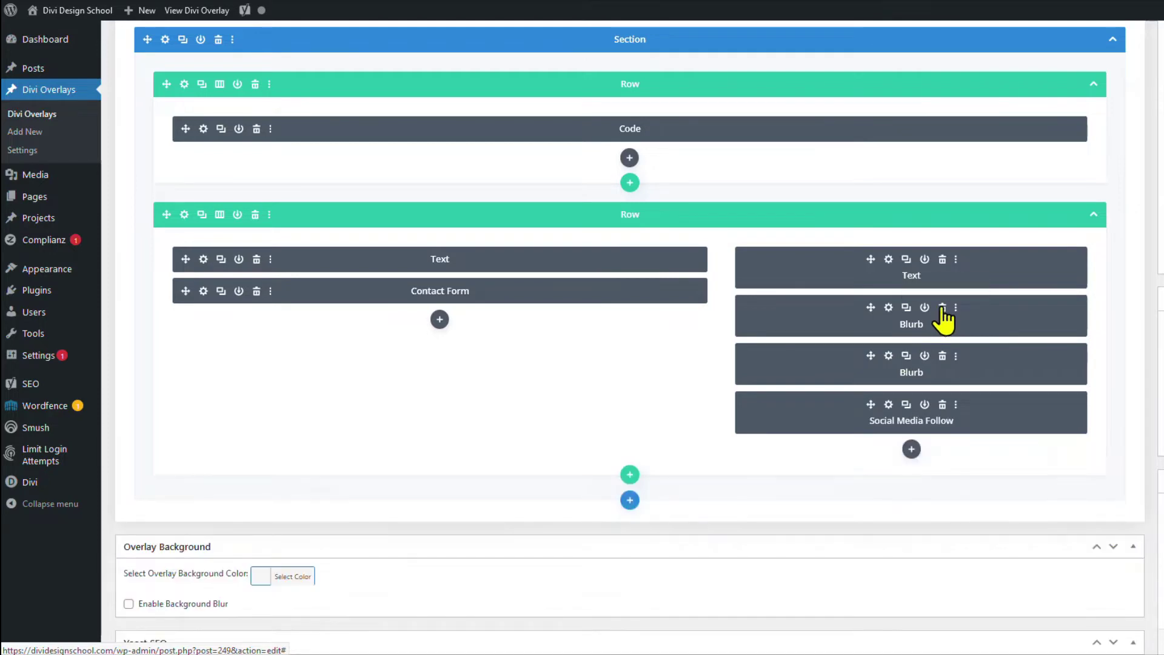
pyautogui.click(943, 308)
pyautogui.click(942, 308)
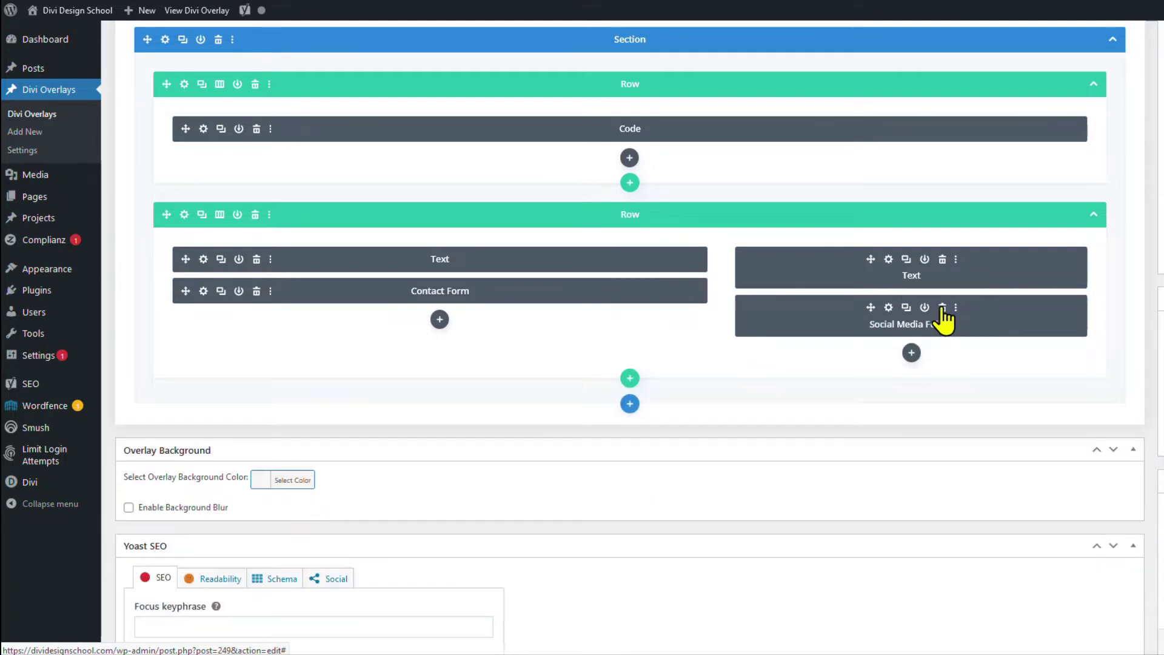
# Delete the right column's Text module.
pyautogui.click(889, 260)
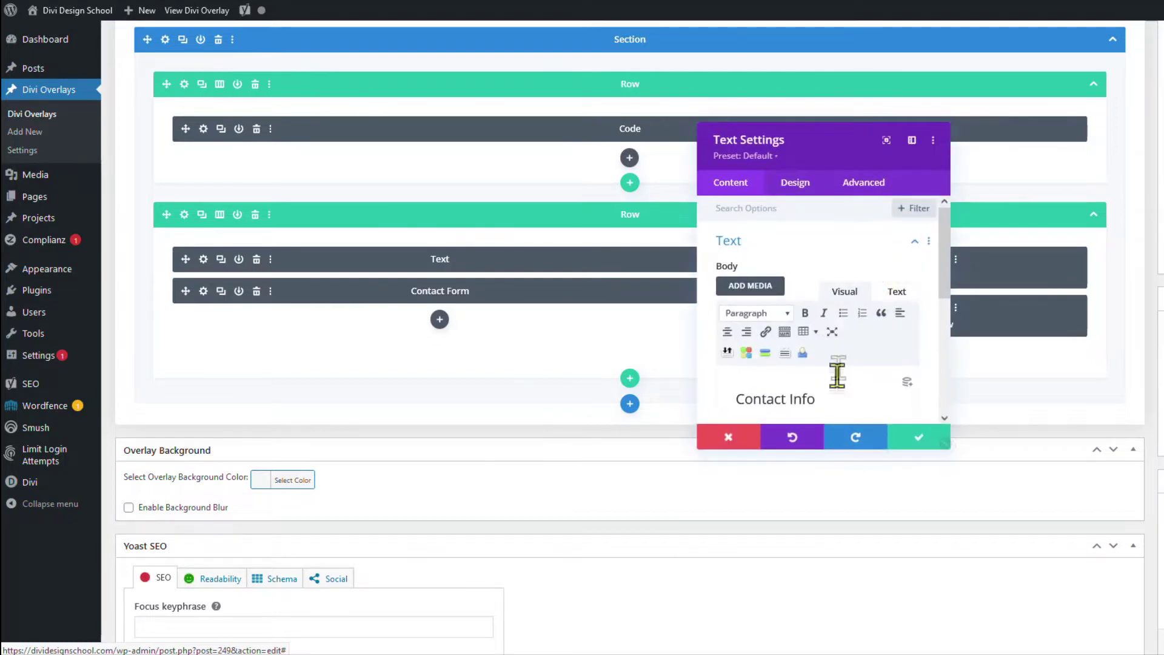
pyautogui.click(727, 437)
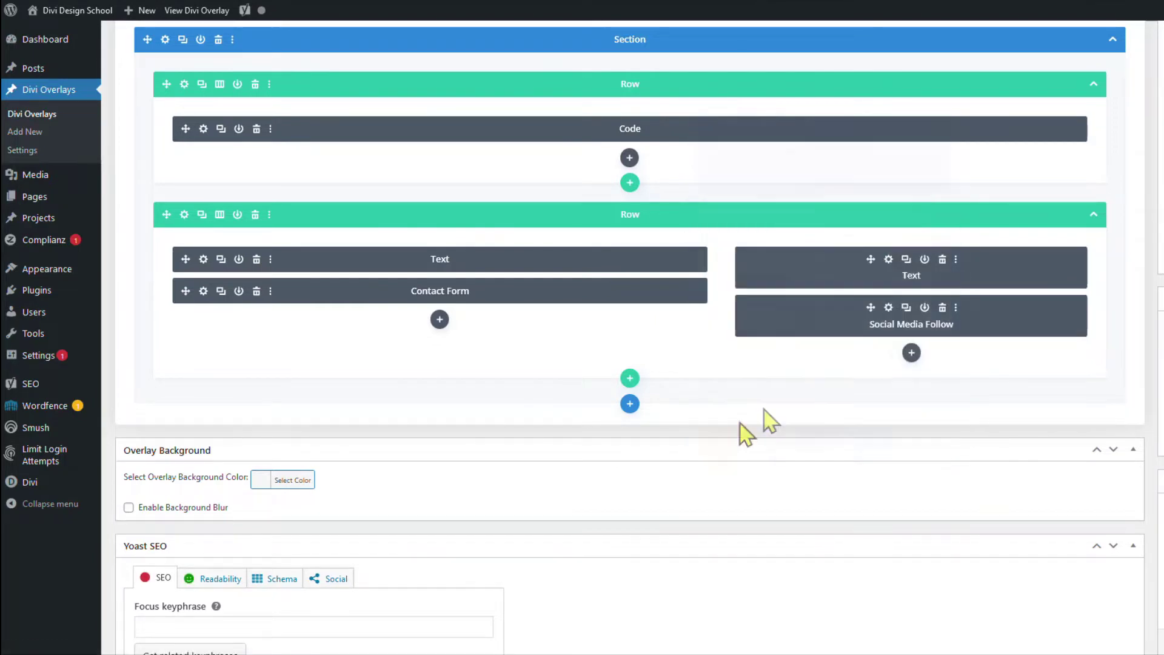
pyautogui.click(943, 260)
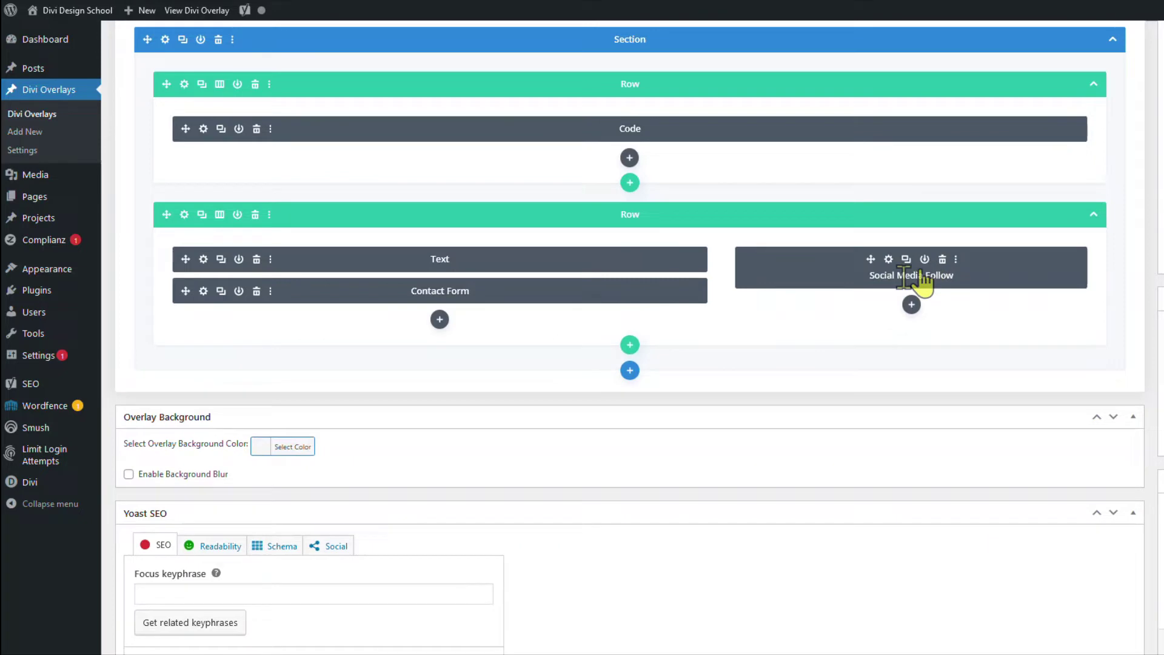
pyautogui.click(889, 260)
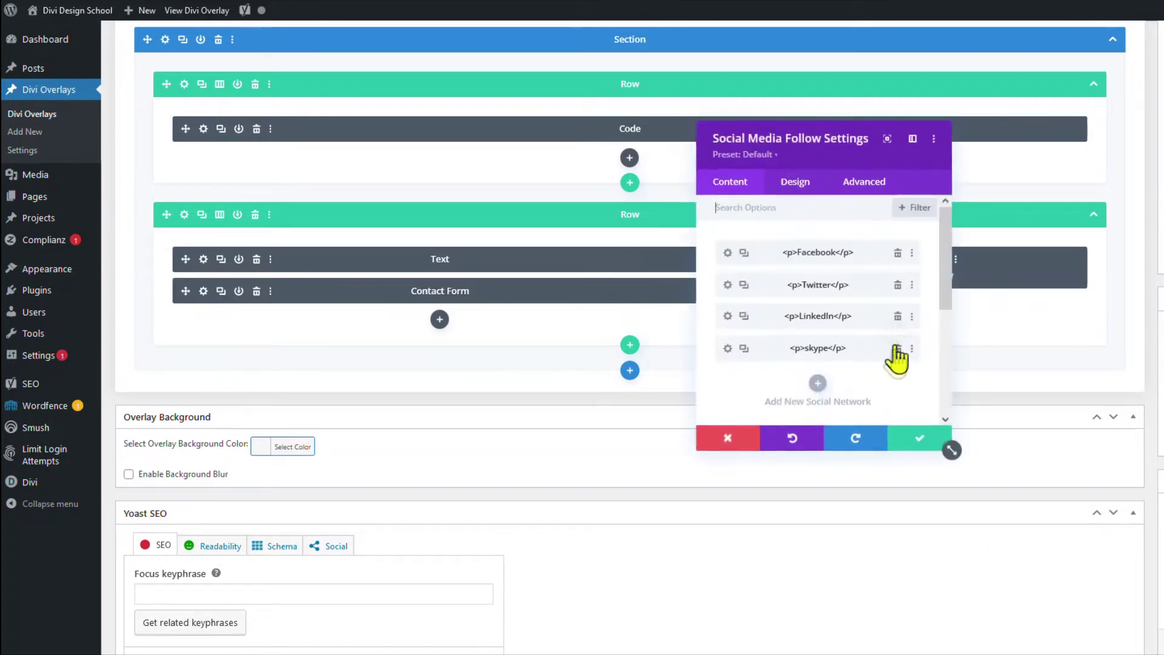
pyautogui.click(727, 252)
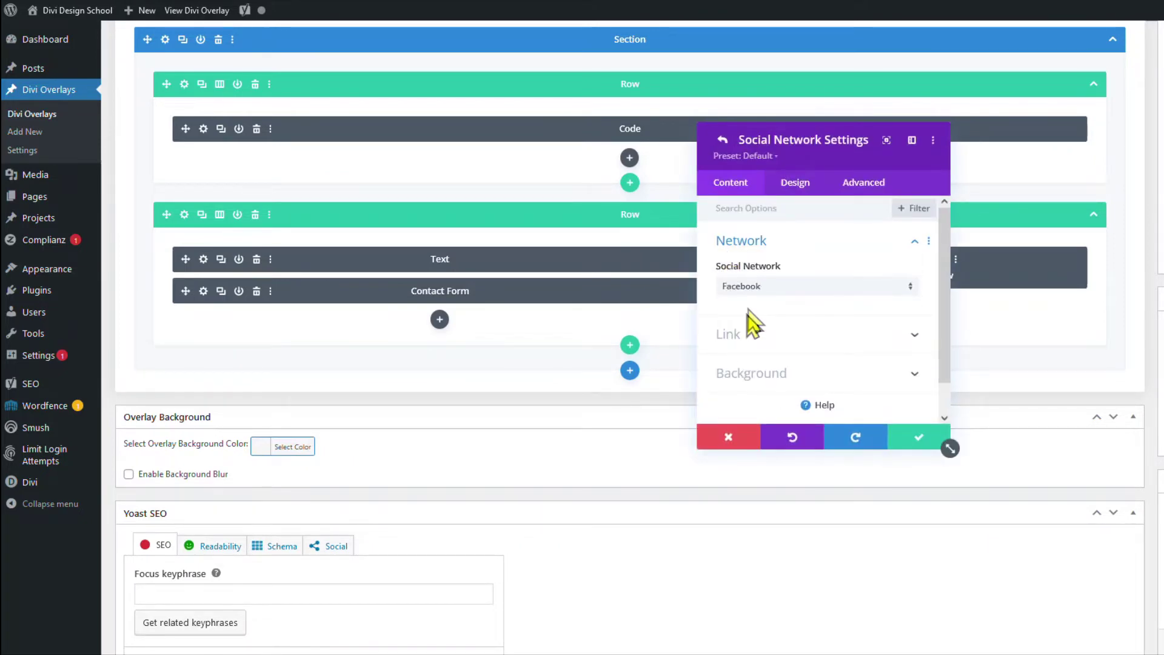
pyautogui.click(740, 338)
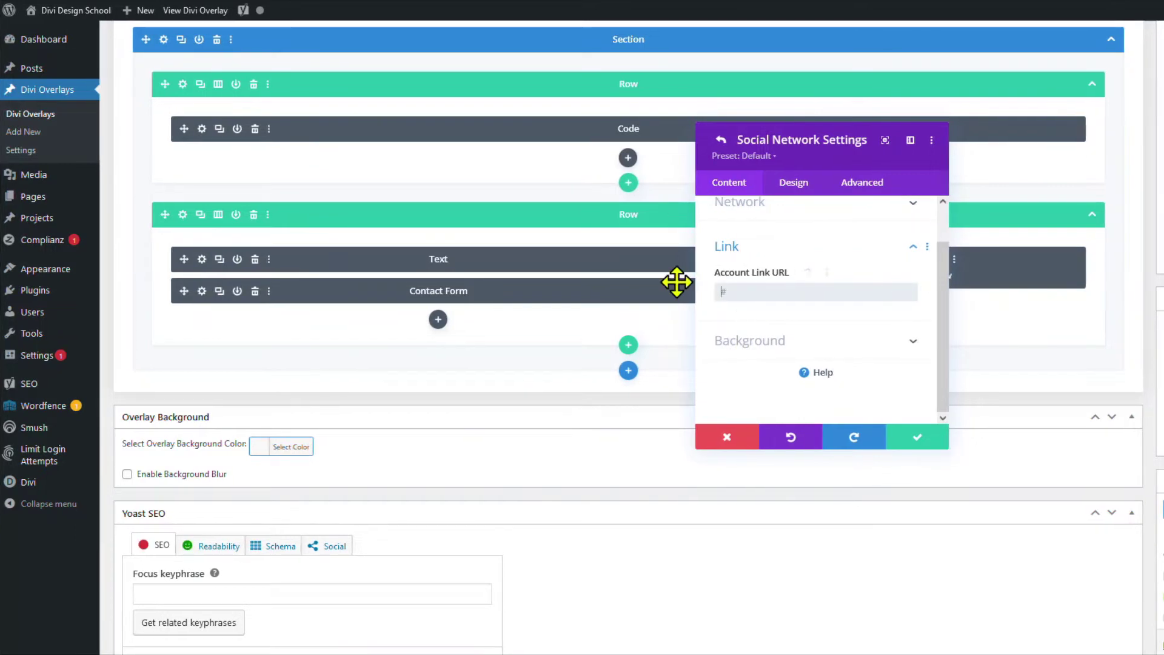
pyautogui.write('https://facebook.com/askmywebgal')
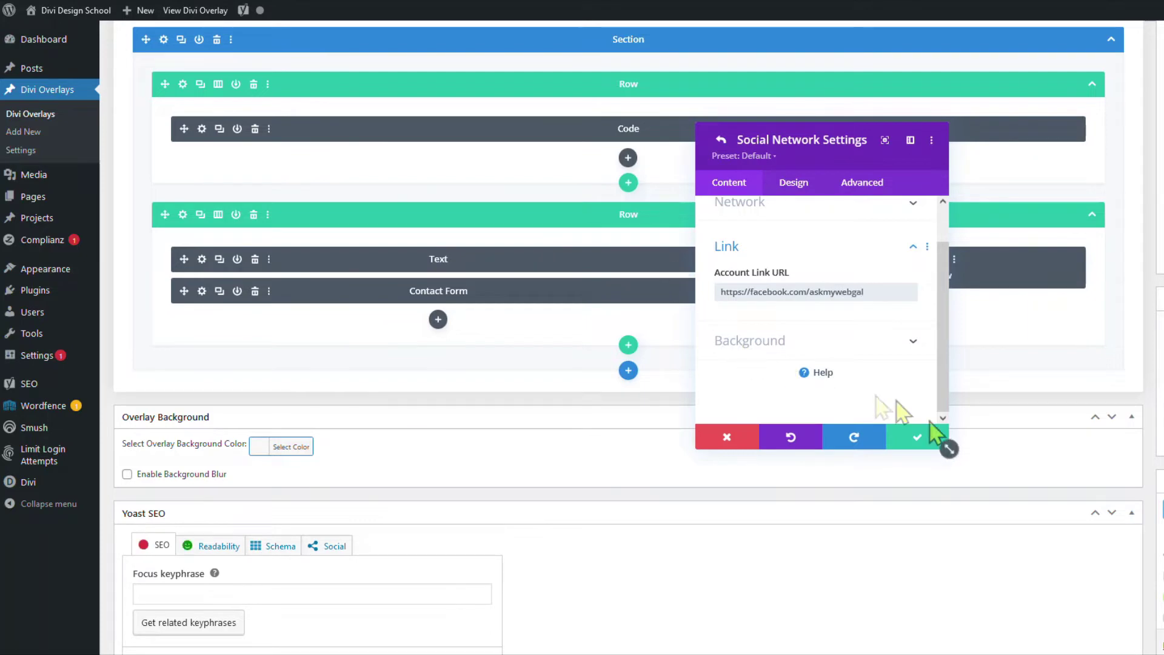
pyautogui.click(917, 437)
# Remove the Skype network from the Social Media Follow module.
pyautogui.scroll(1, 849, 273)
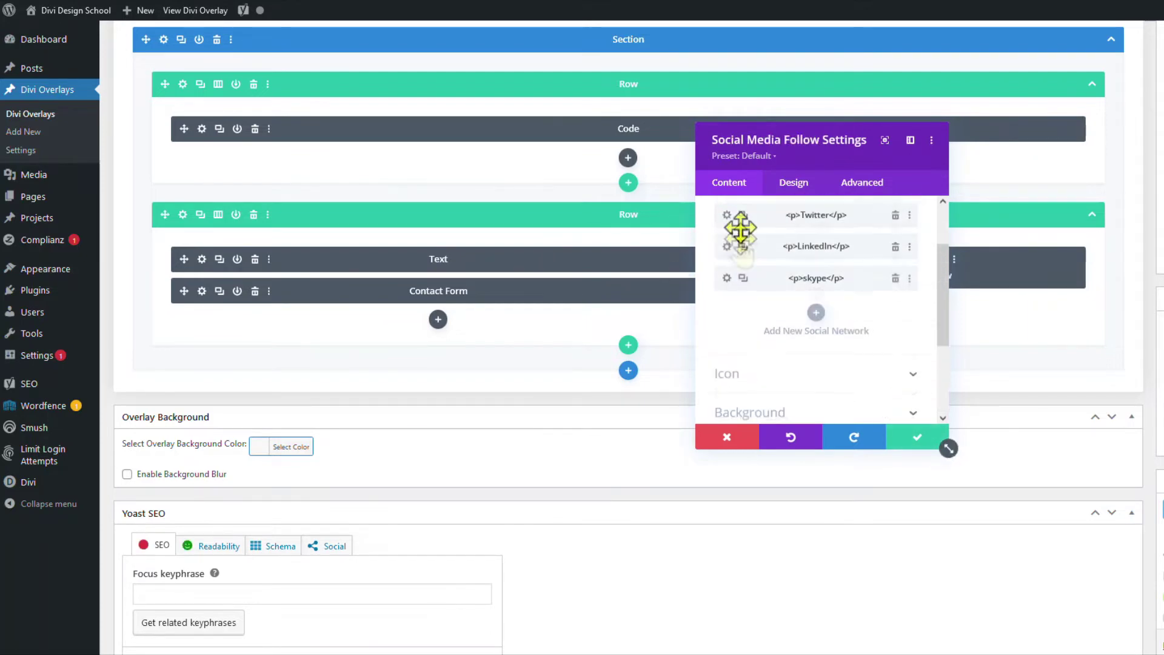
pyautogui.click(895, 278)
pyautogui.click(748, 288)
pyautogui.click(907, 440)
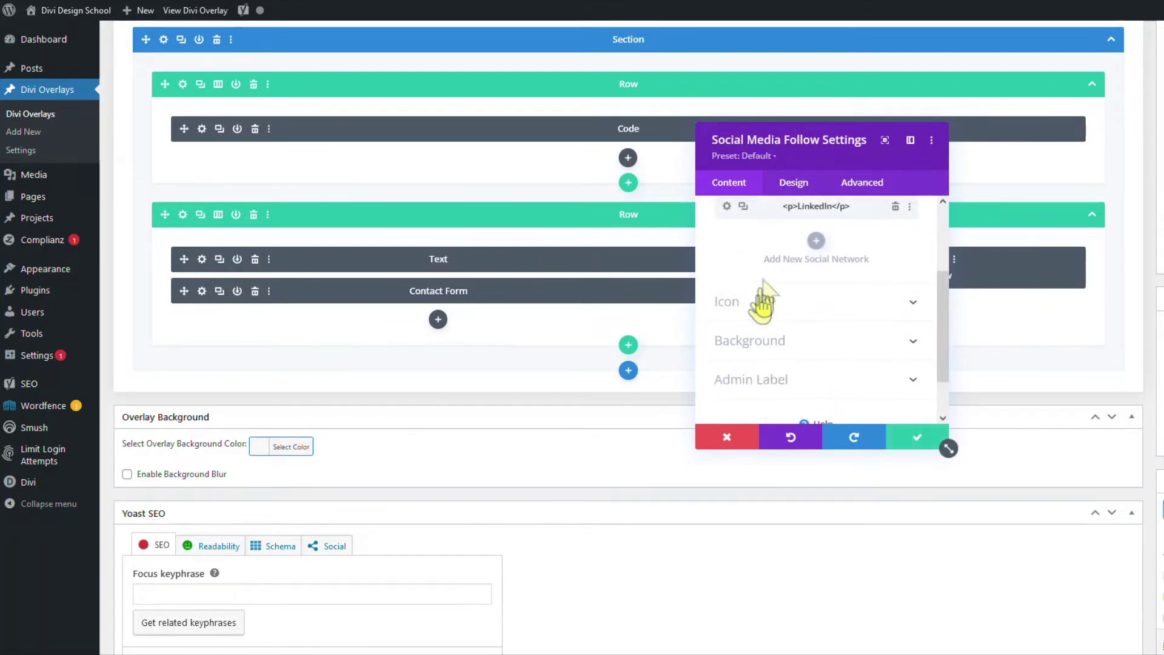
# Add a new Instagram social network and reveal its account link field.
pyautogui.click(816, 247)
pyautogui.click(764, 254)
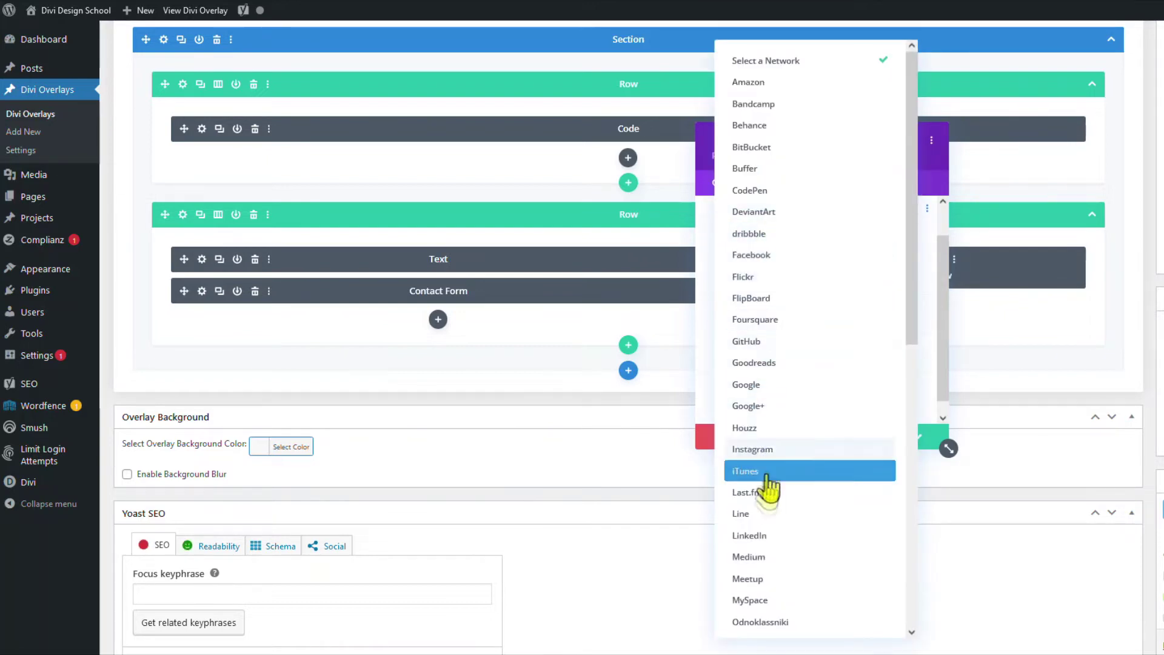
pyautogui.click(769, 450)
pyautogui.click(751, 300)
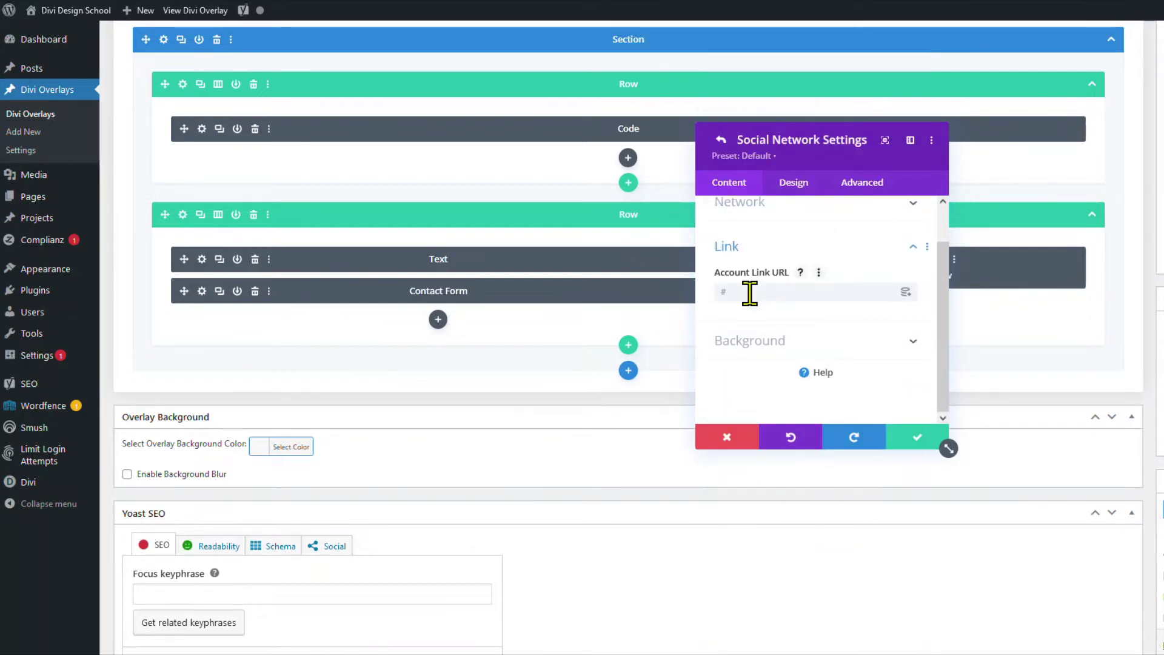
pyautogui.click(721, 141)
pyautogui.scroll(2, 731, 321)
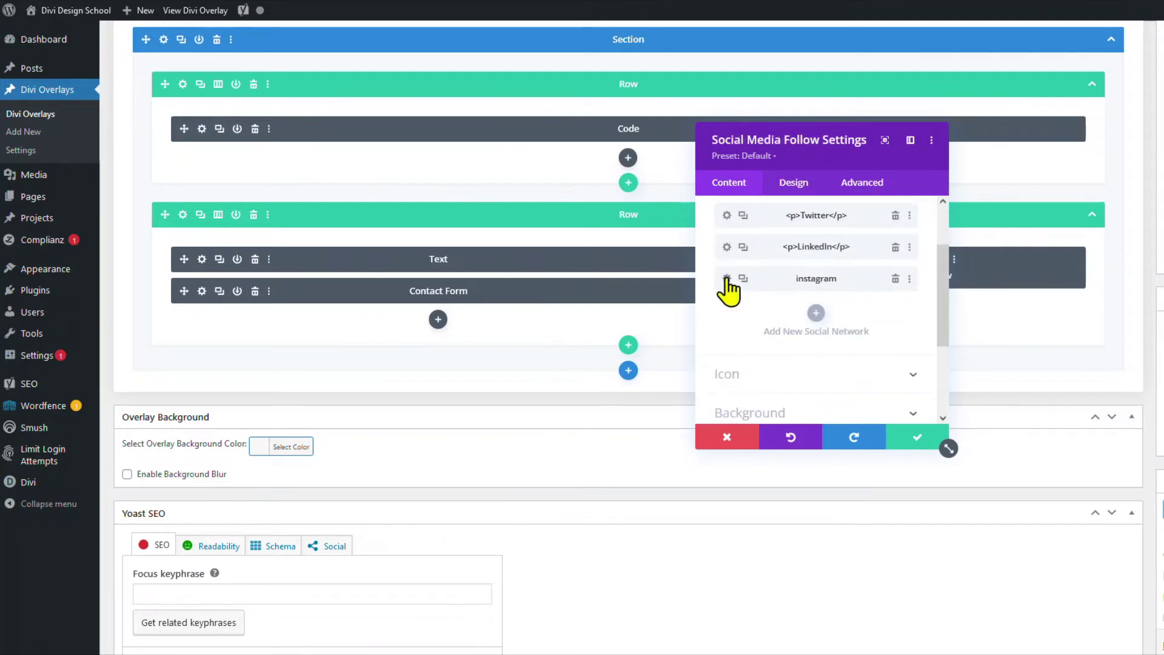
pyautogui.click(726, 278)
pyautogui.click(763, 337)
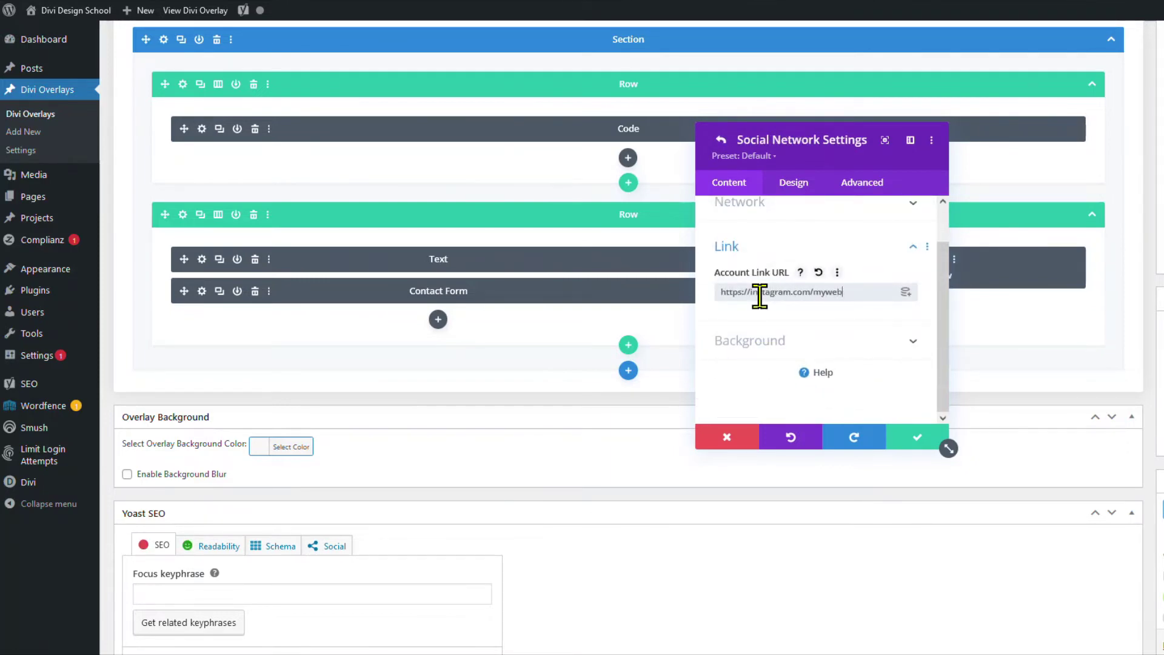
# Change the network to YouTube and begin entering its account link URL.
pyautogui.click(746, 201)
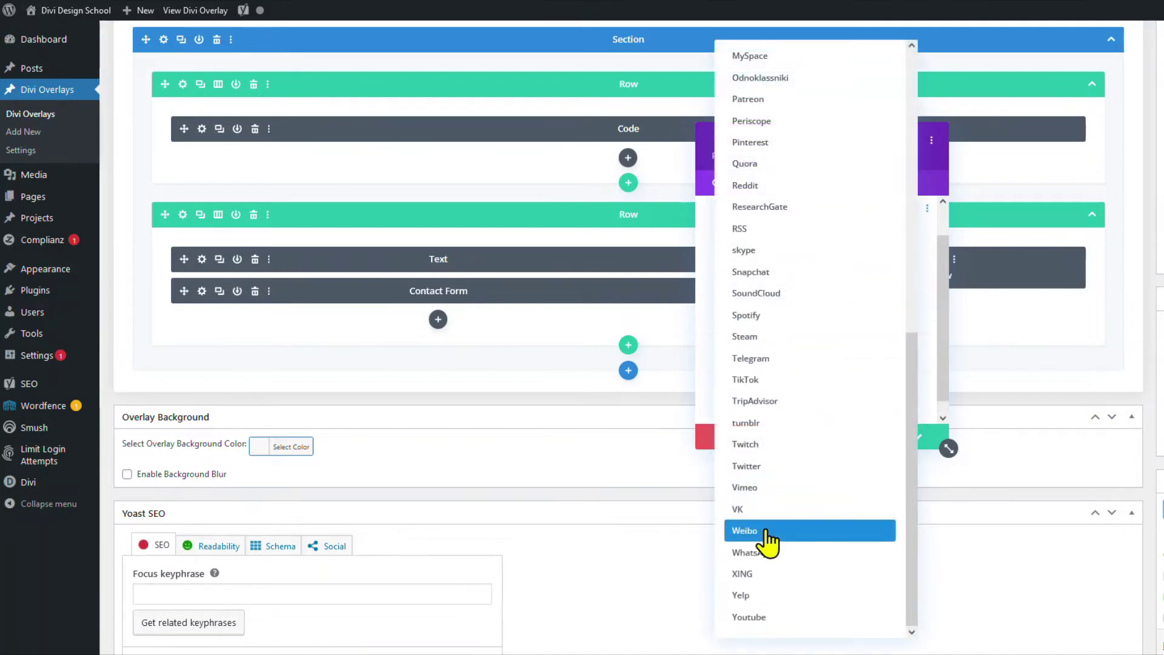
pyautogui.click(763, 615)
pyautogui.click(764, 300)
pyautogui.click(754, 293)
pyautogui.write('https://ebaugur.com/youtube')
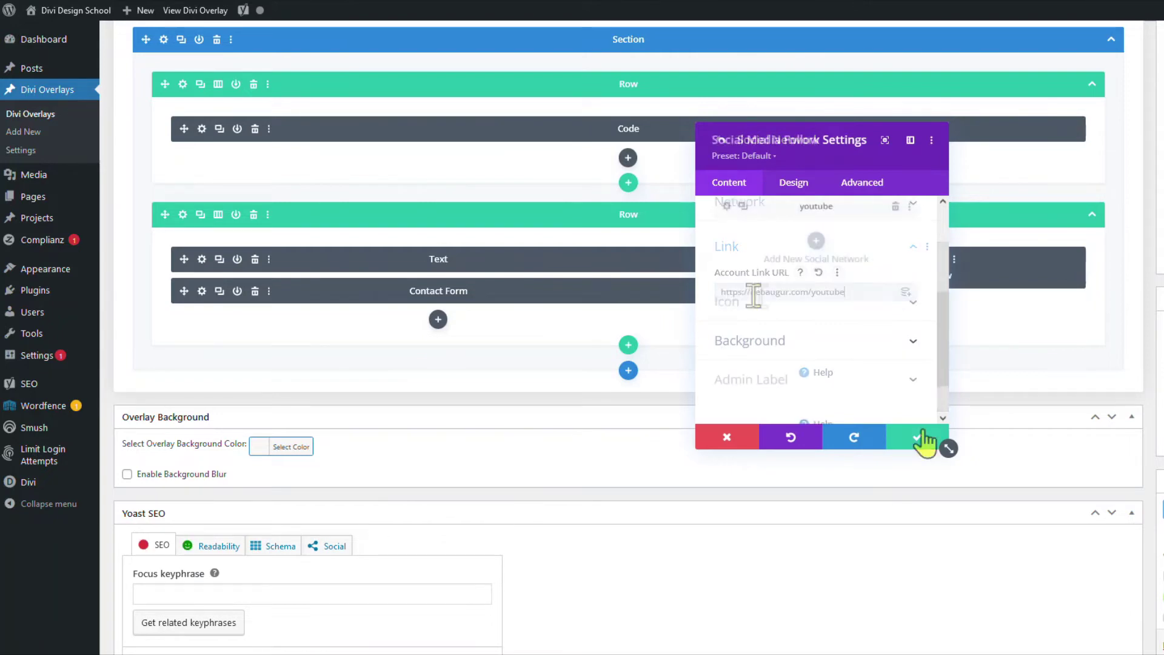
# Save the social network settings and publish the overlay.
pyautogui.click(917, 437)
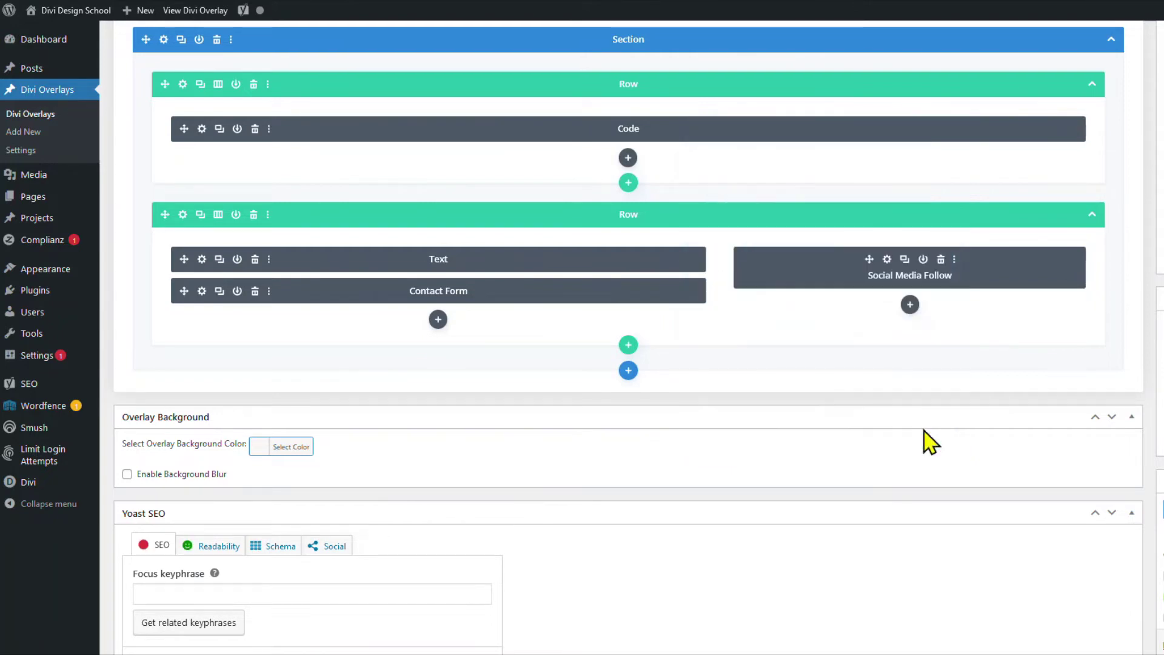
pyautogui.scroll(3, 928, 424)
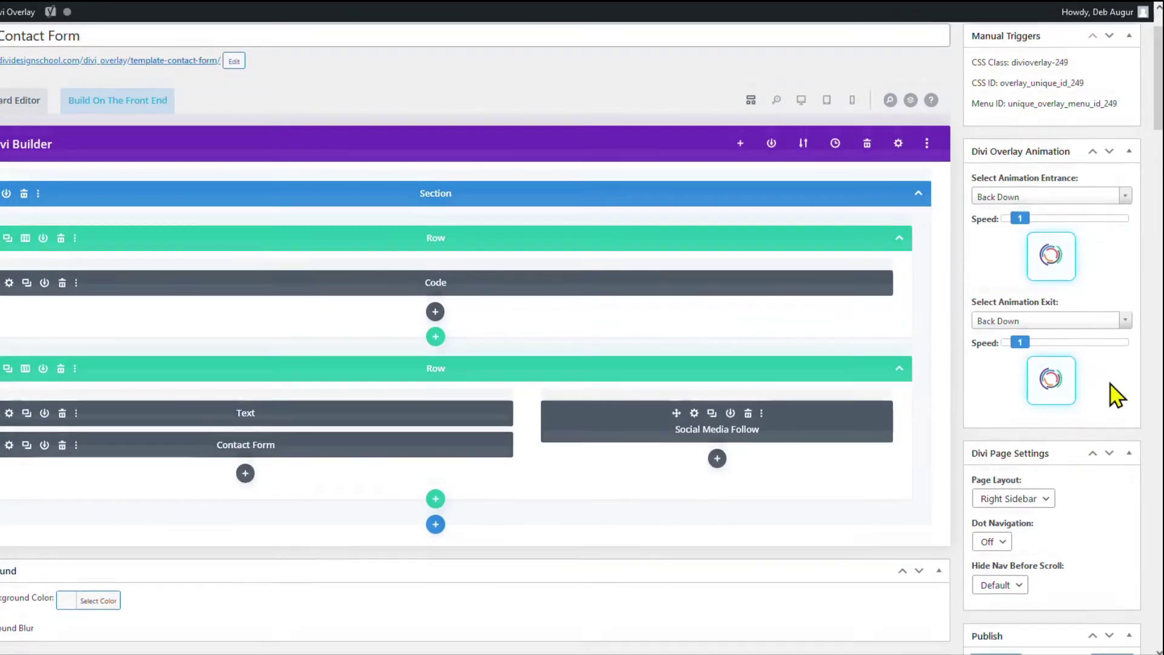
pyautogui.scroll(-6, 1117, 396)
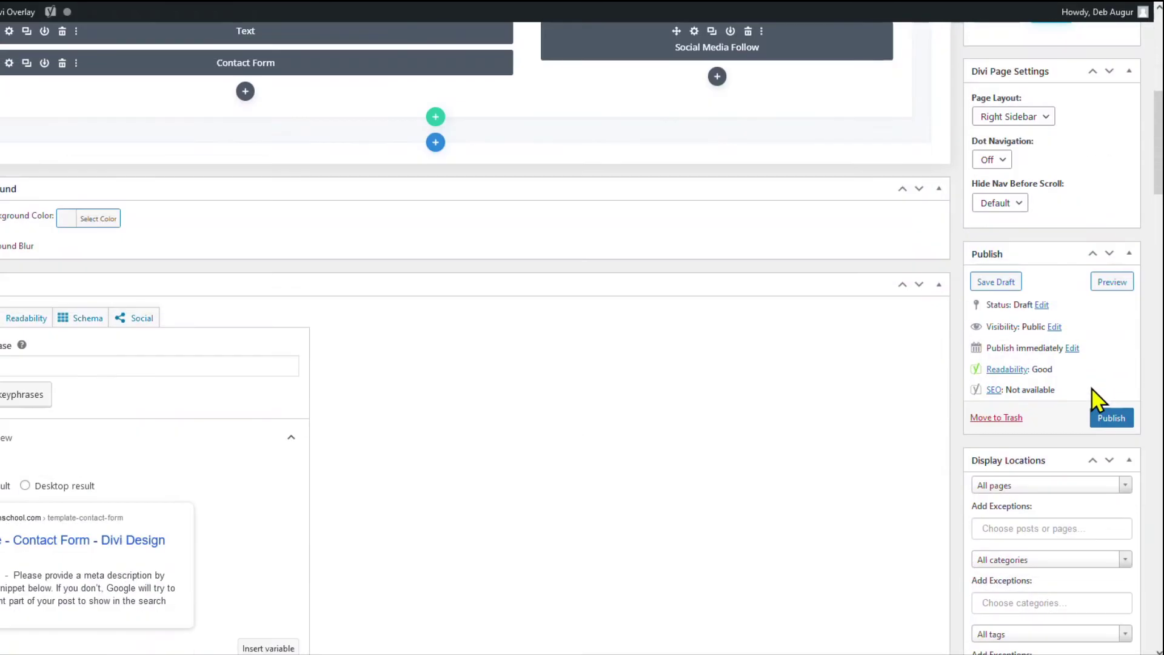
pyautogui.click(1105, 425)
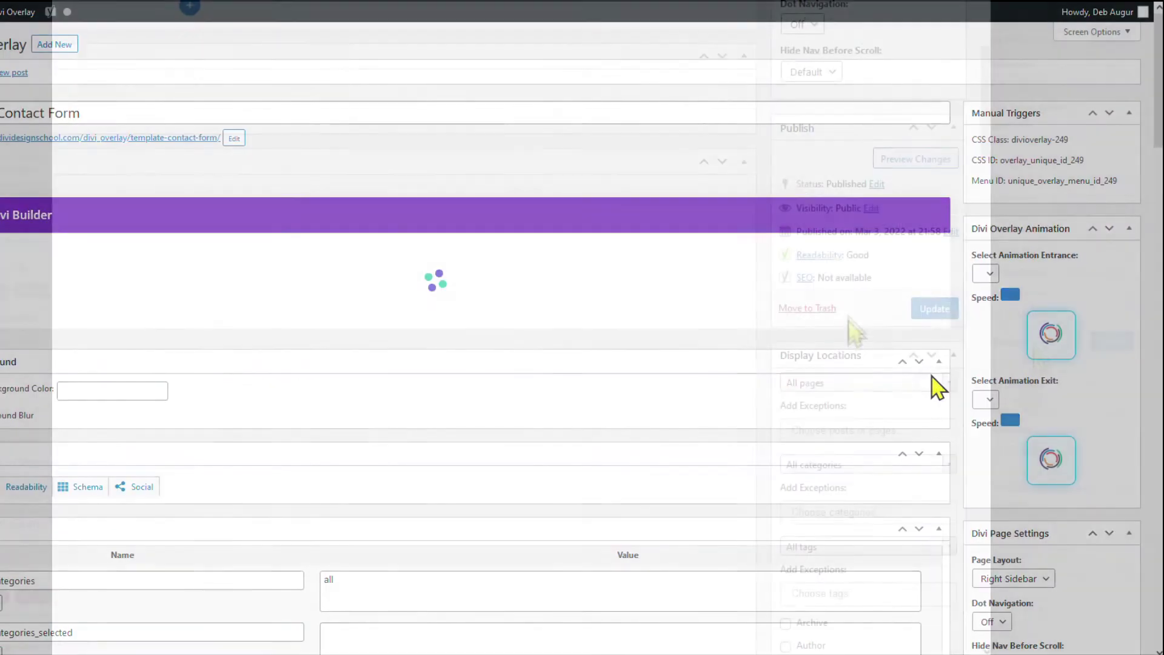
# Set the overlay's page layout to No Sidebar.
pyautogui.scroll(-3, 1034, 344)
pyautogui.scroll(-5, 879, 281)
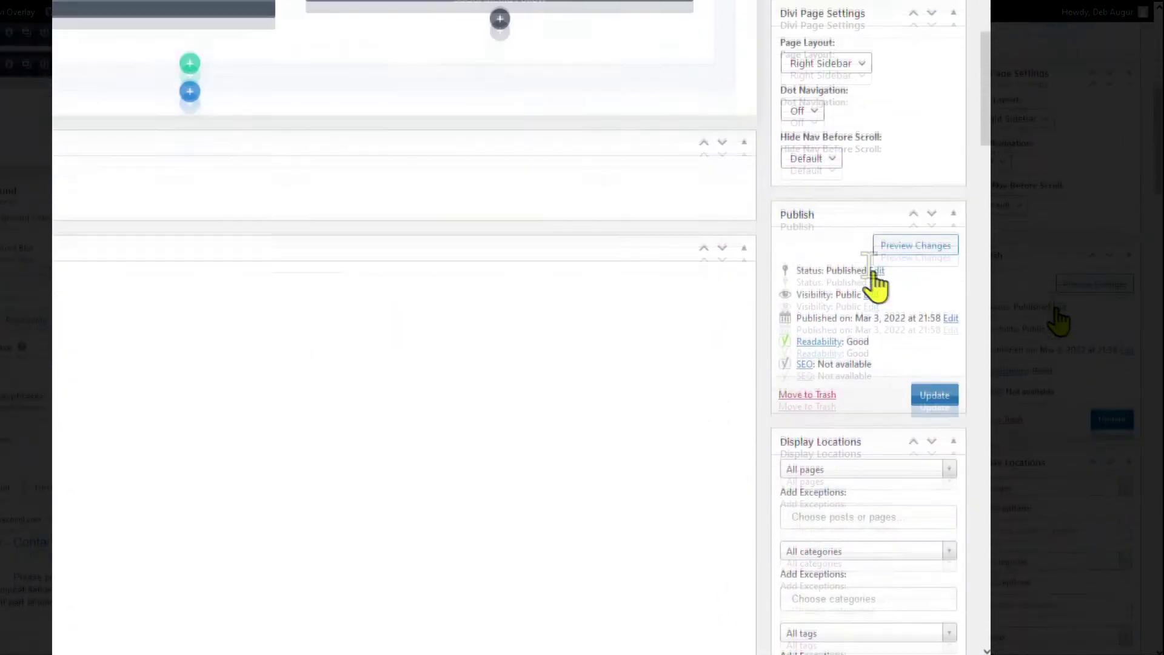
pyautogui.click(860, 62)
pyautogui.click(812, 125)
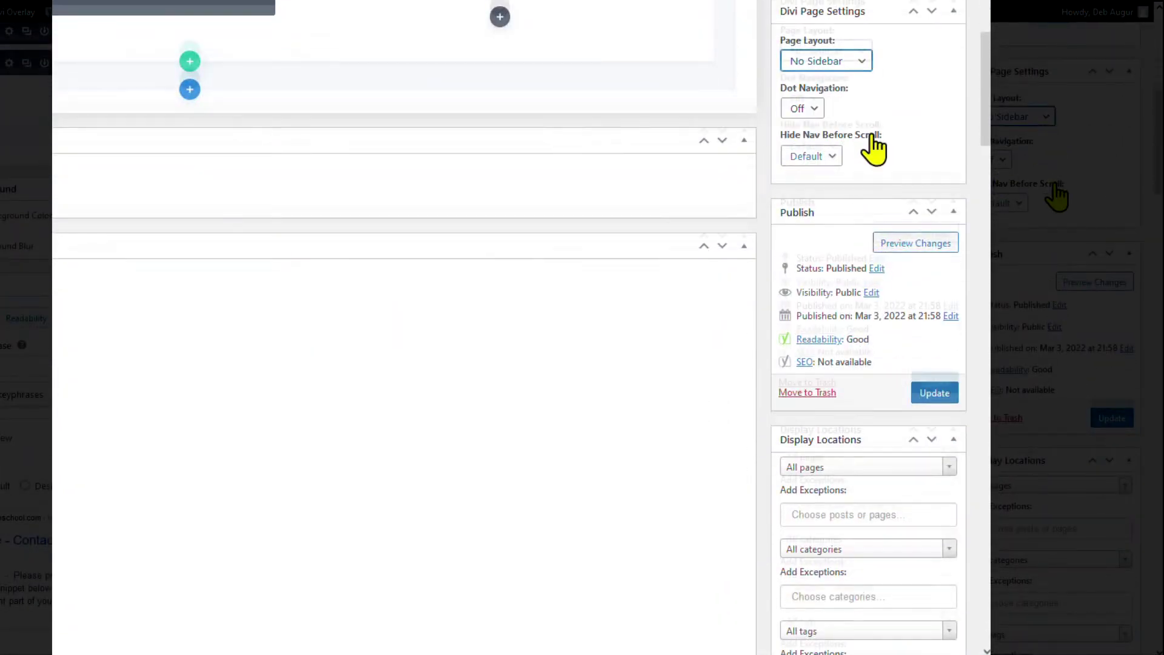
# Limit display locations to only specific pages, adding the Home page.
pyautogui.scroll(-3, 872, 140)
pyautogui.scroll(-3, 873, 158)
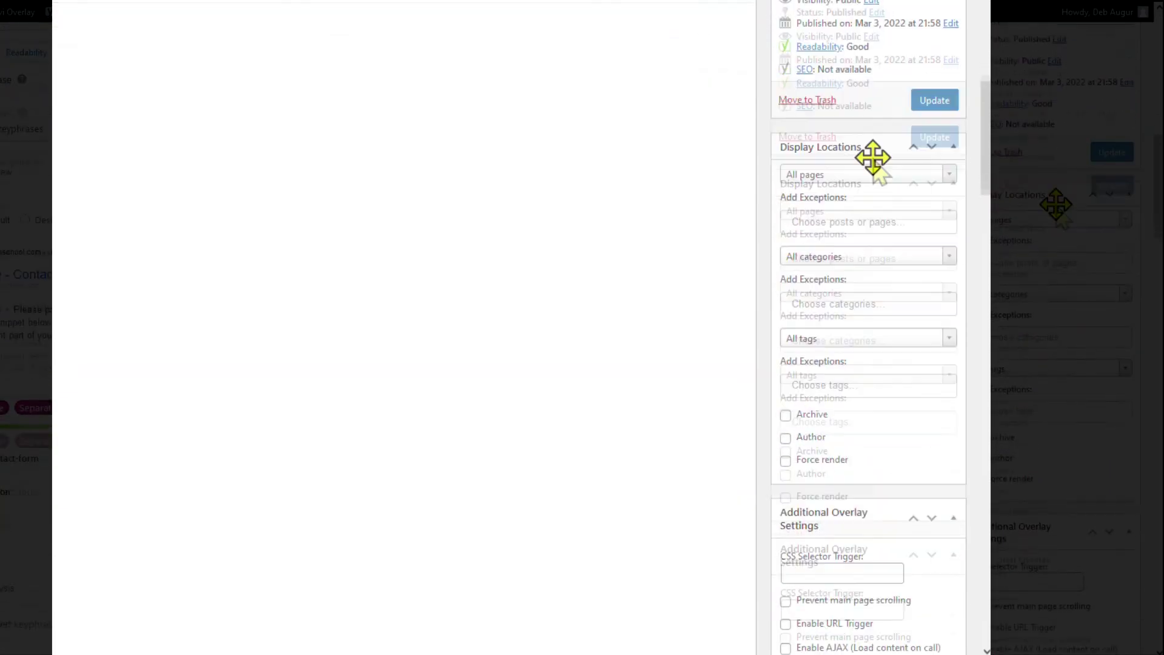
pyautogui.click(886, 131)
pyautogui.click(861, 171)
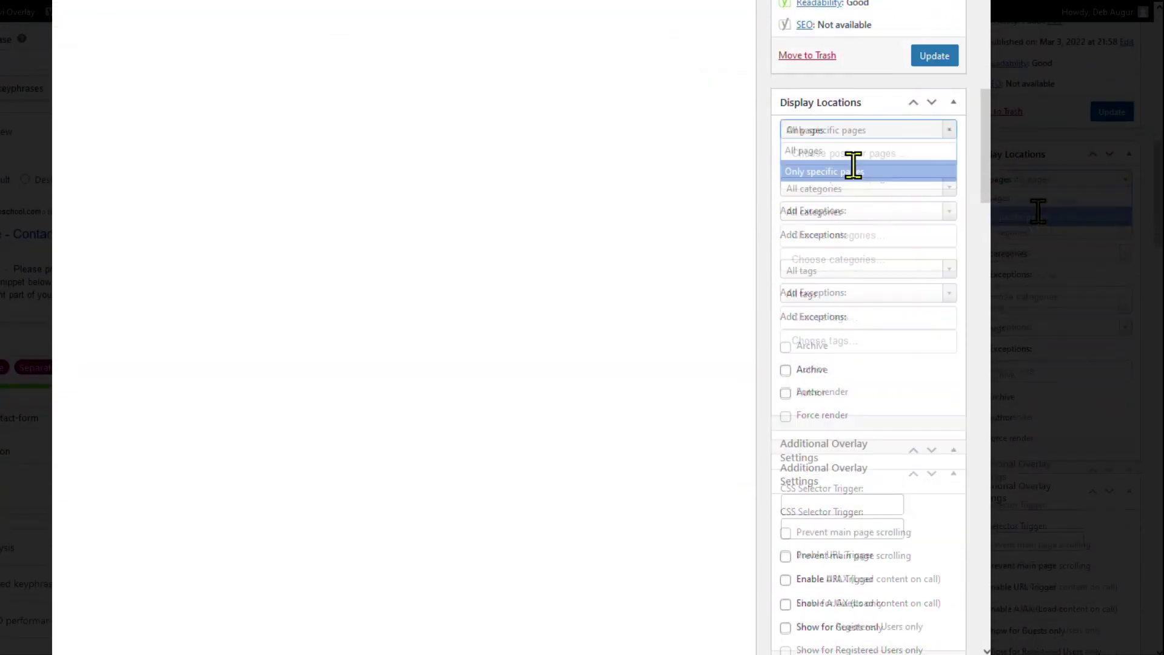
pyautogui.click(854, 154)
pyautogui.write('ho')
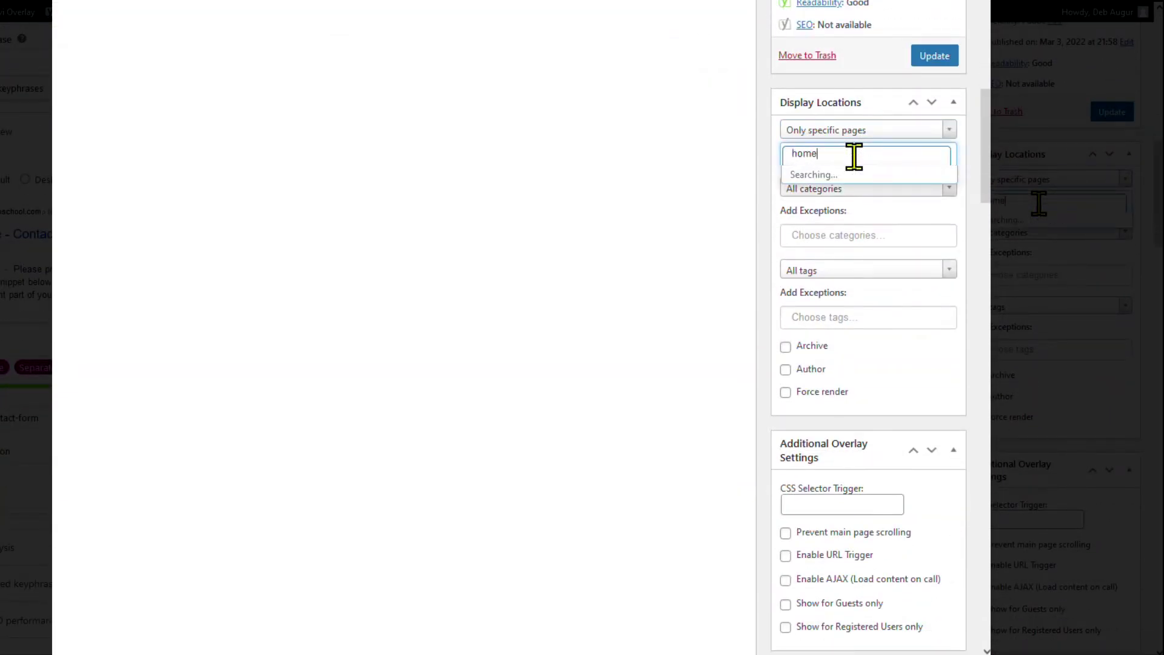
pyautogui.write('me')
pyautogui.click(845, 188)
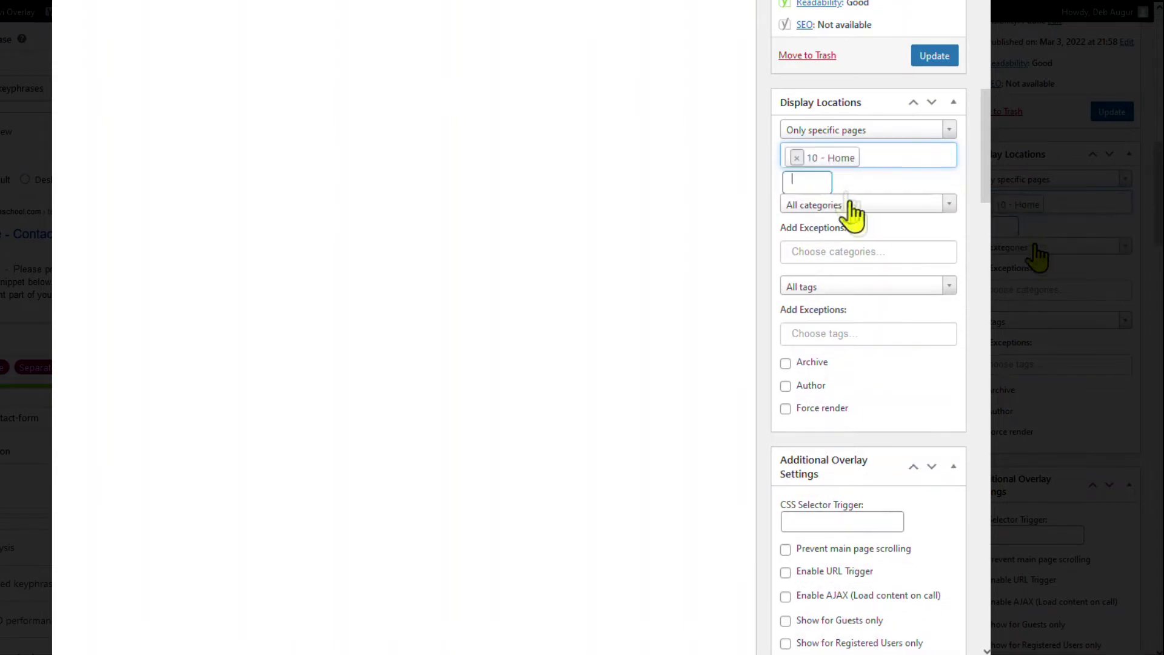
pyautogui.scroll(-2, 866, 193)
pyautogui.scroll(-10, 858, 182)
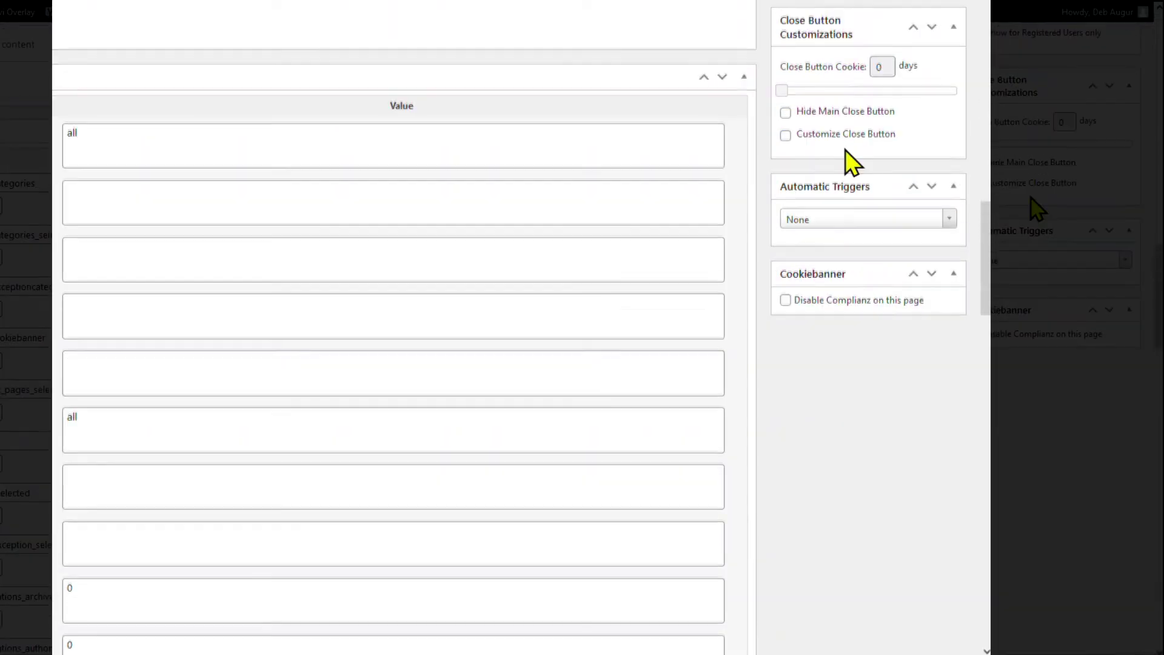
# Set the automatic trigger to a 2-second Timed Delay, disabled on mobile.
pyautogui.scroll(-2, 847, 161)
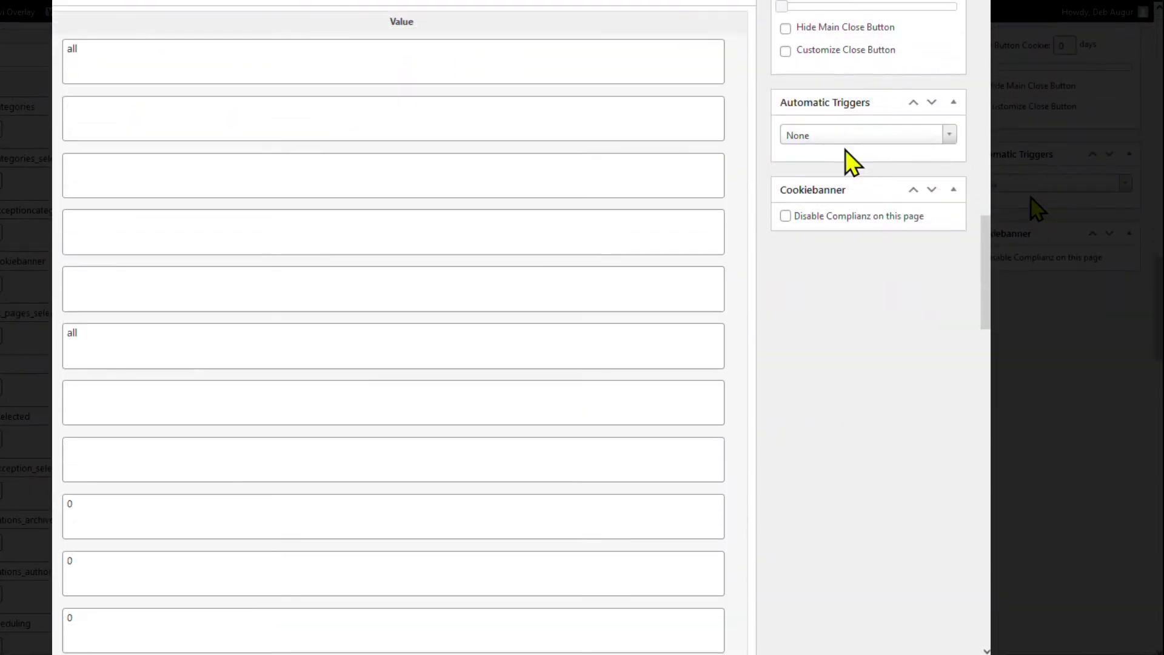
pyautogui.click(949, 135)
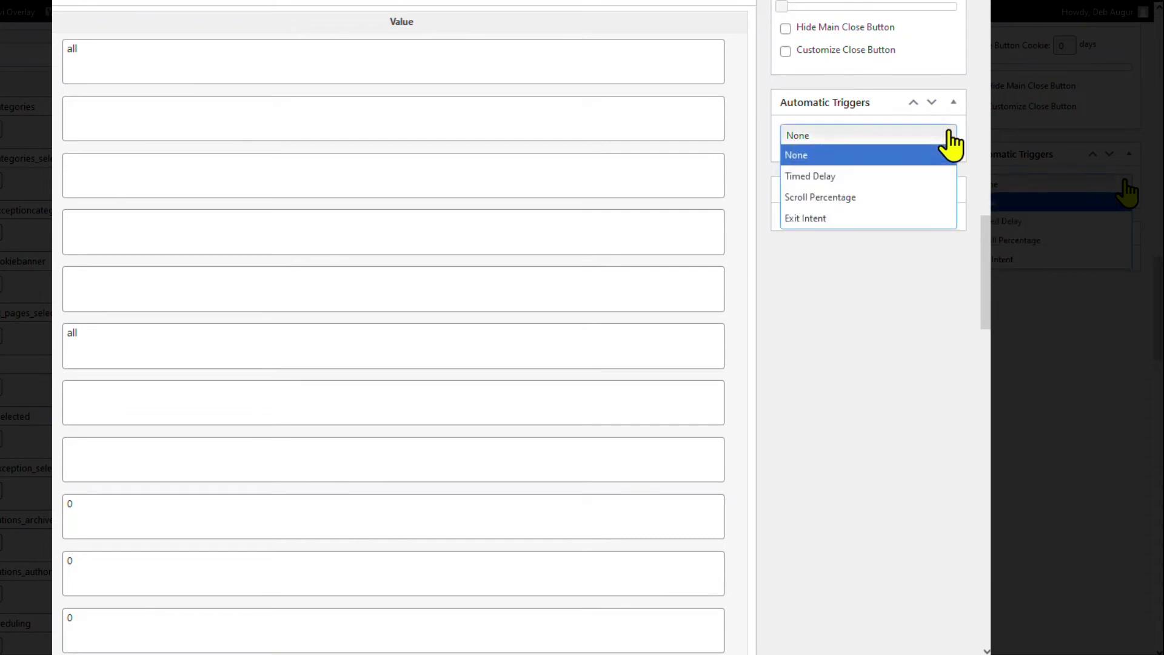
pyautogui.click(866, 176)
pyautogui.click(855, 180)
pyautogui.write('2')
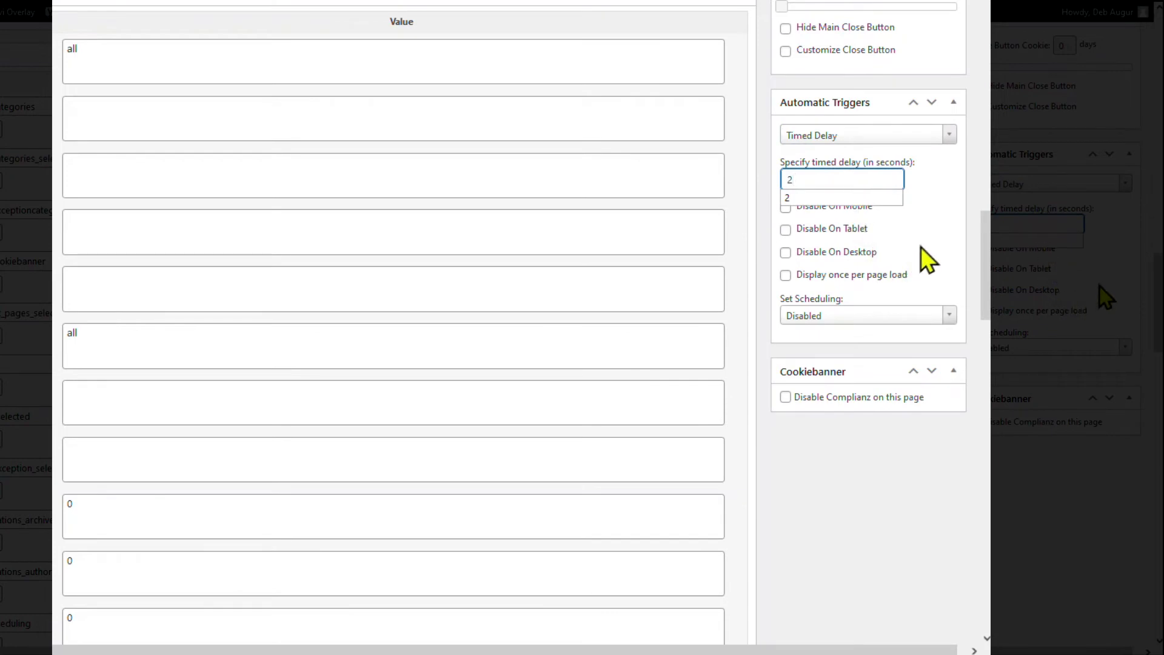
pyautogui.click(936, 230)
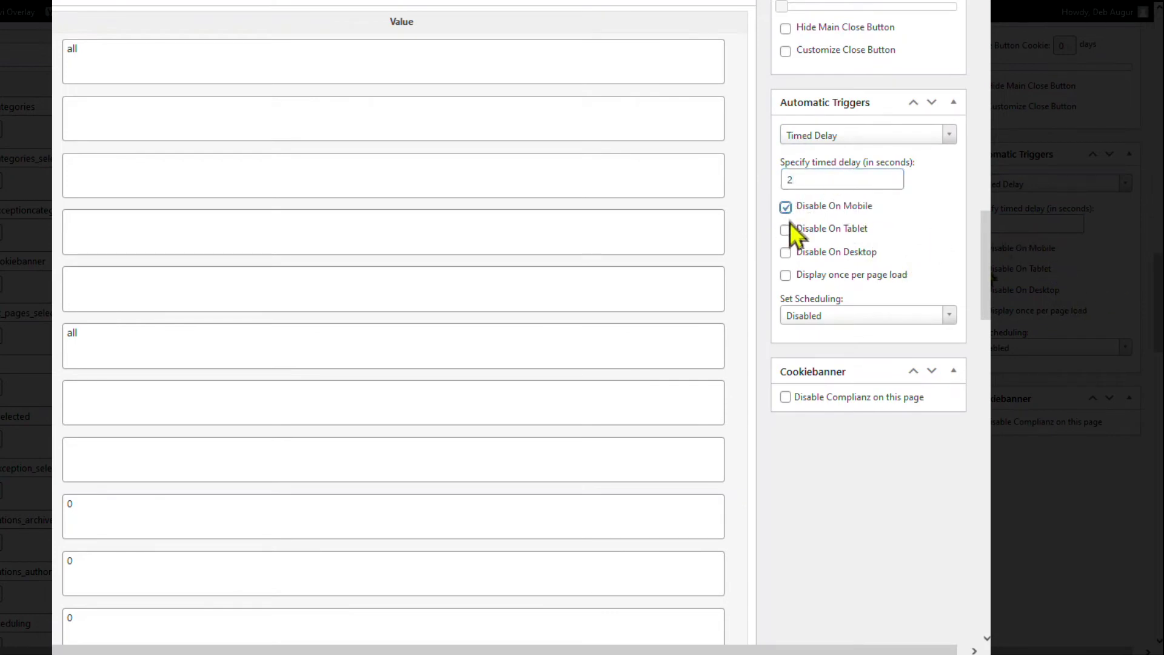
# Disable the Complianz cookie banner, hide the main close button, and update the overlay.
pyautogui.click(786, 397)
pyautogui.scroll(-1, 849, 400)
pyautogui.scroll(8, 922, 340)
pyautogui.scroll(-3, 940, 297)
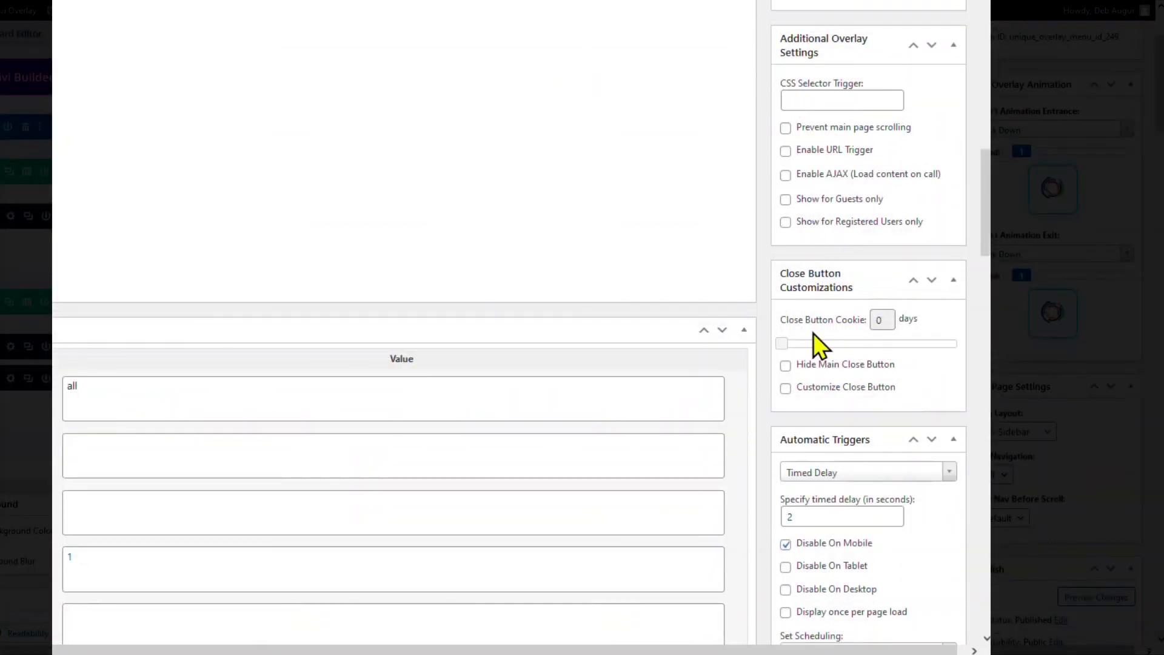
pyautogui.click(786, 367)
pyautogui.scroll(9, 914, 356)
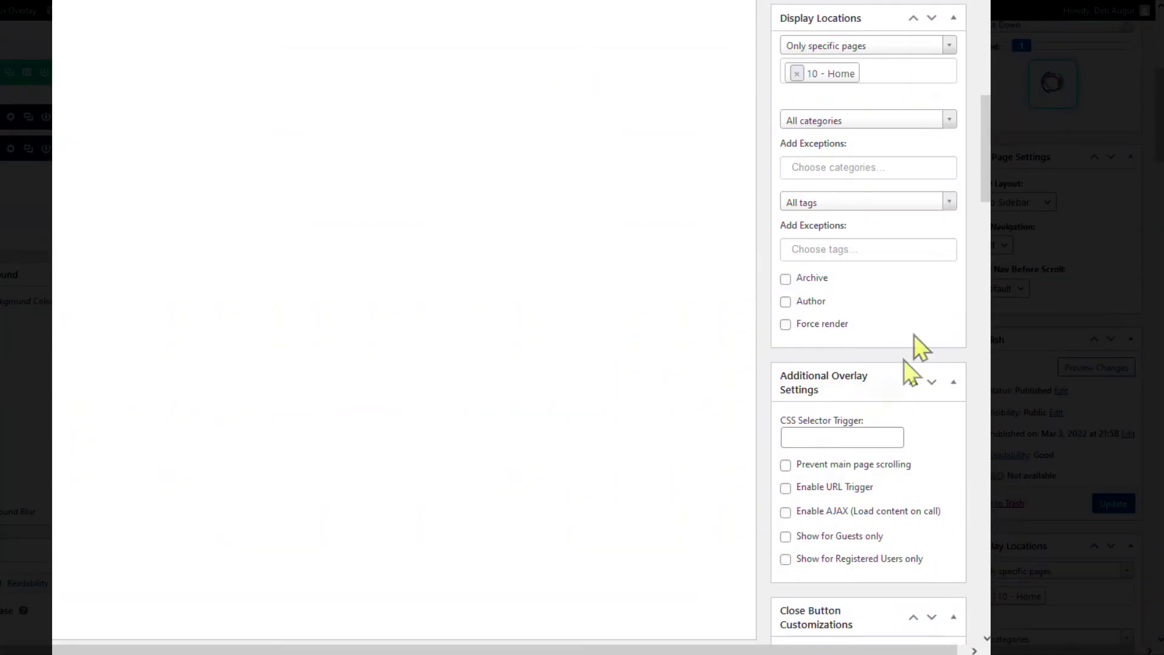
pyautogui.click(935, 140)
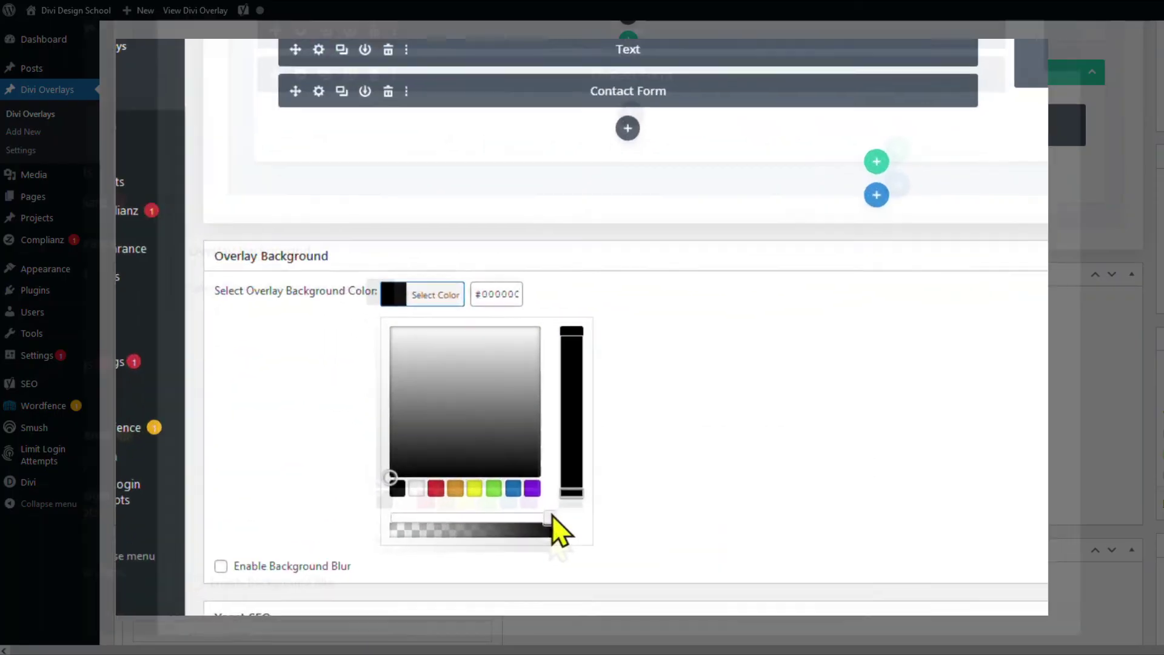
# Lower the black overlay background's alpha to about 0.5.
pyautogui.moveTo(381, 477); pyautogui.dragTo(316, 477)
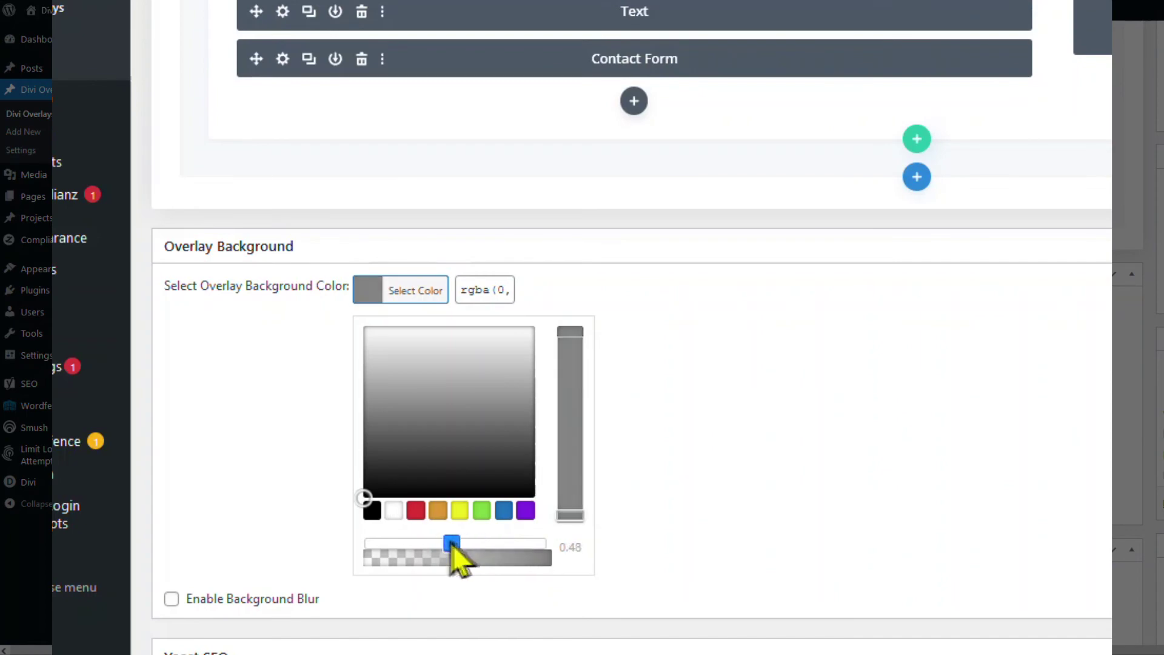
pyautogui.moveTo(460, 558)
pyautogui.mouseDown()
pyautogui.moveTo(456, 543)
pyautogui.moveTo(470, 543)
pyautogui.mouseUp()
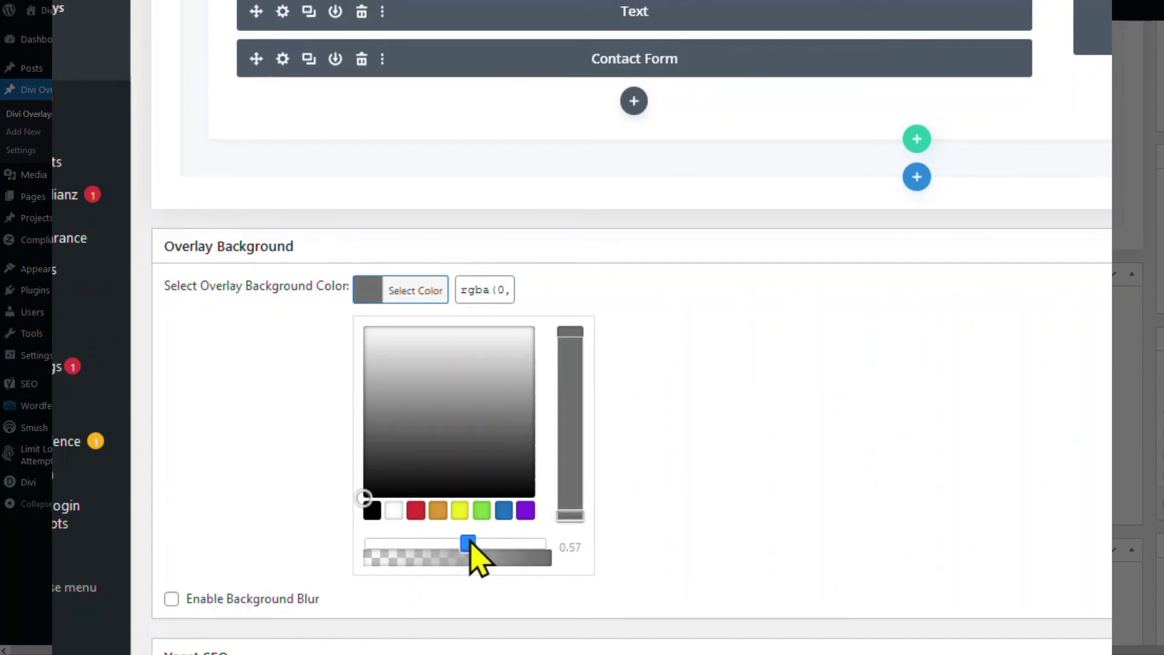
pyautogui.click(1146, 558)
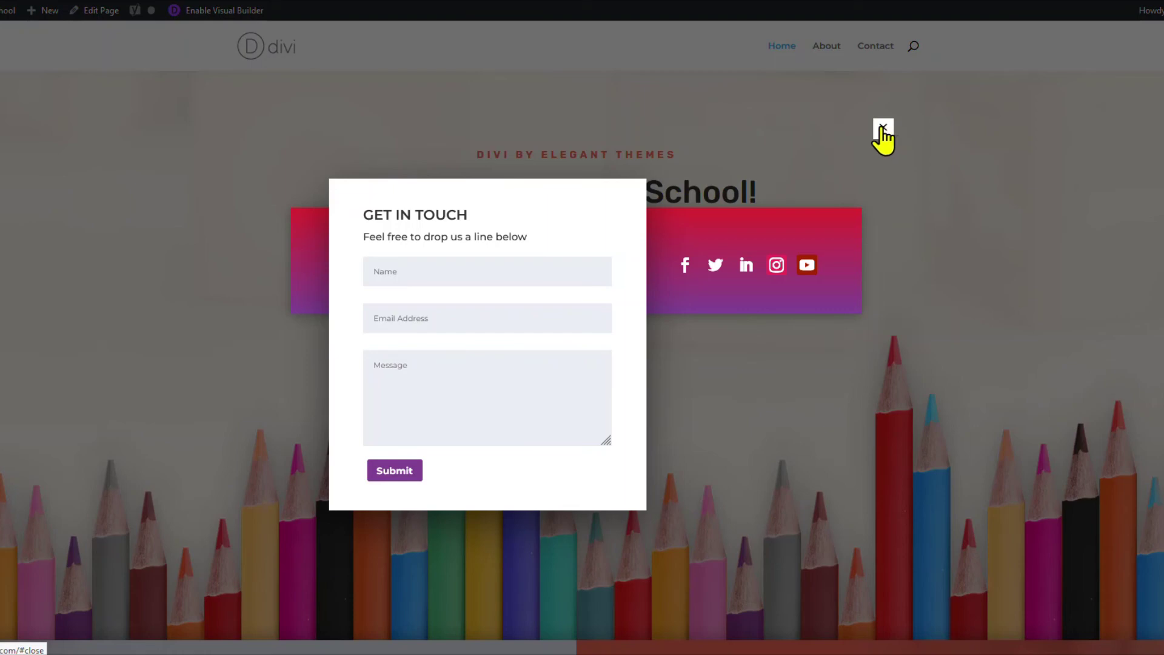
# Close the 'Get In Touch' popup on the Home page.
pyautogui.click(882, 128)
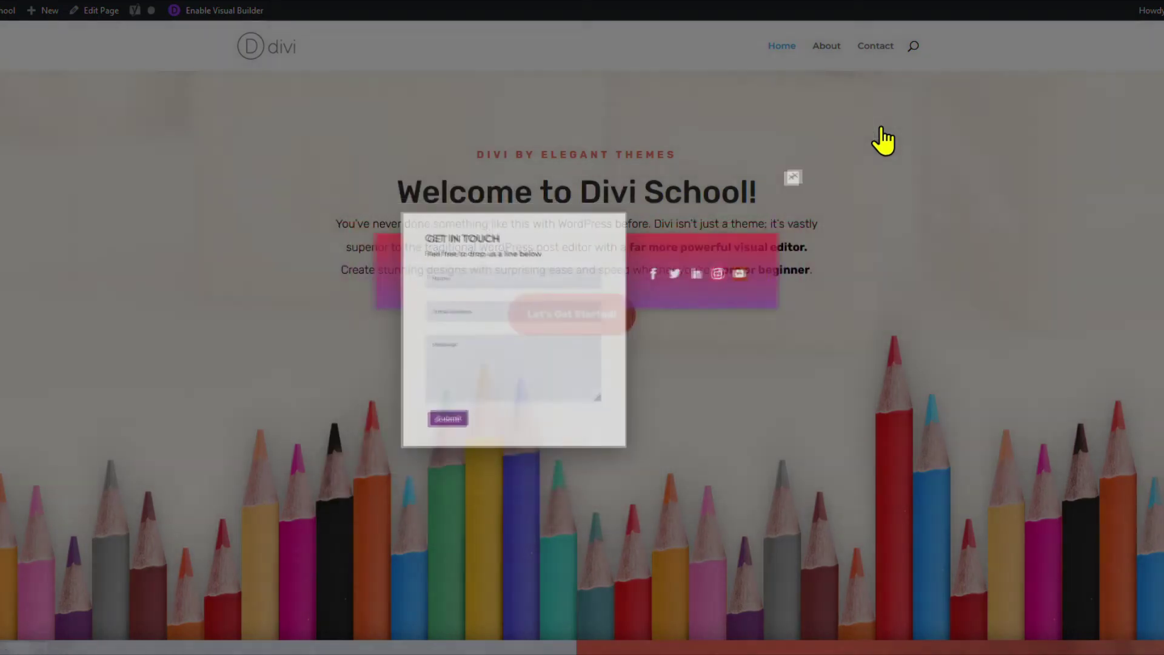